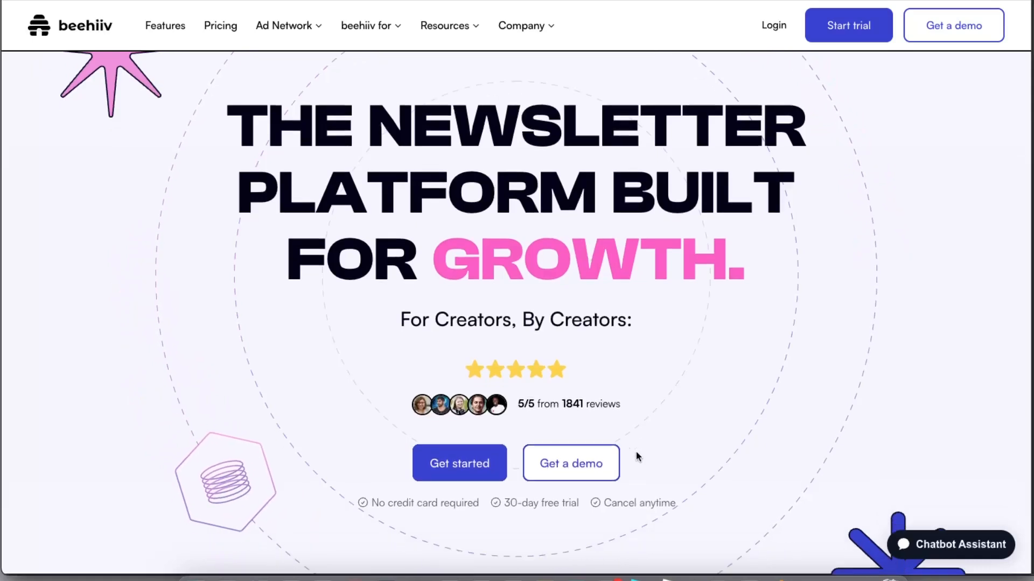
# - Start a beehiiv free trial and pick Get Started on the free Launch plan
pyautogui.scroll(-2, 635, 451)
pyautogui.moveTo(491, 426); pyautogui.dragTo(677, 427)
pyautogui.click(512, 432)
pyautogui.moveTo(479, 427); pyautogui.dragTo(360, 426)
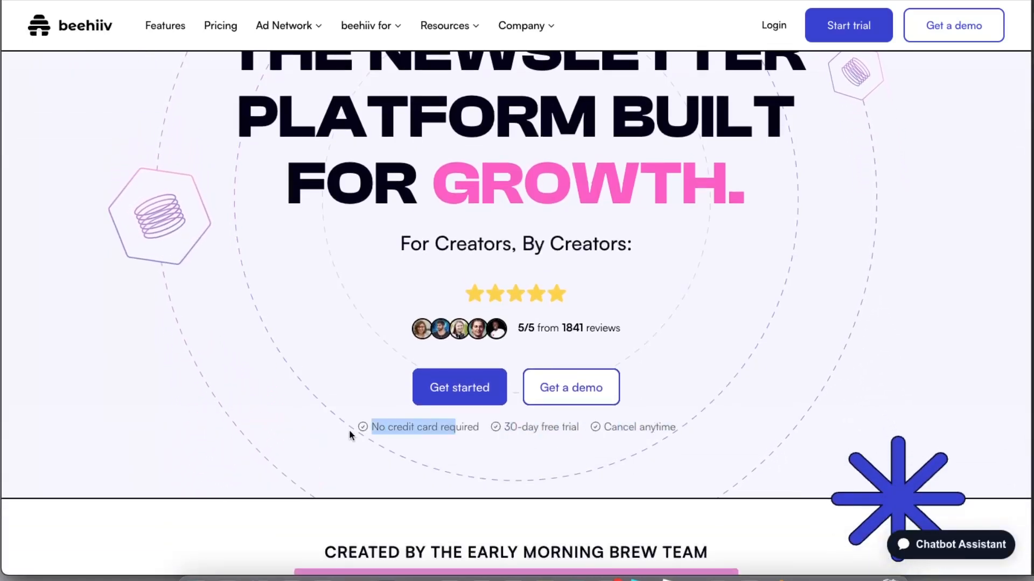
pyautogui.click(366, 427)
pyautogui.scroll(2, 434, 446)
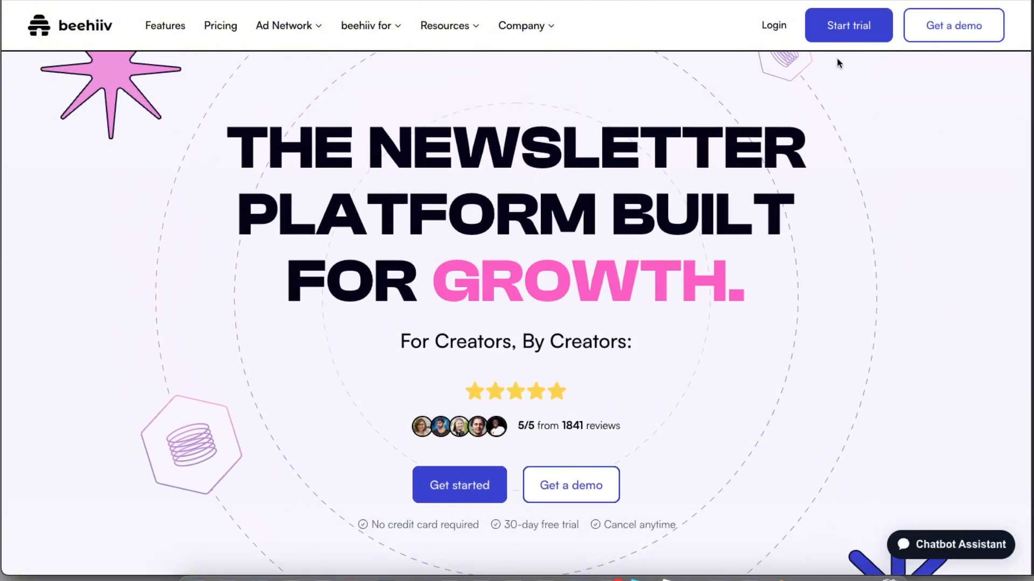
pyautogui.click(853, 33)
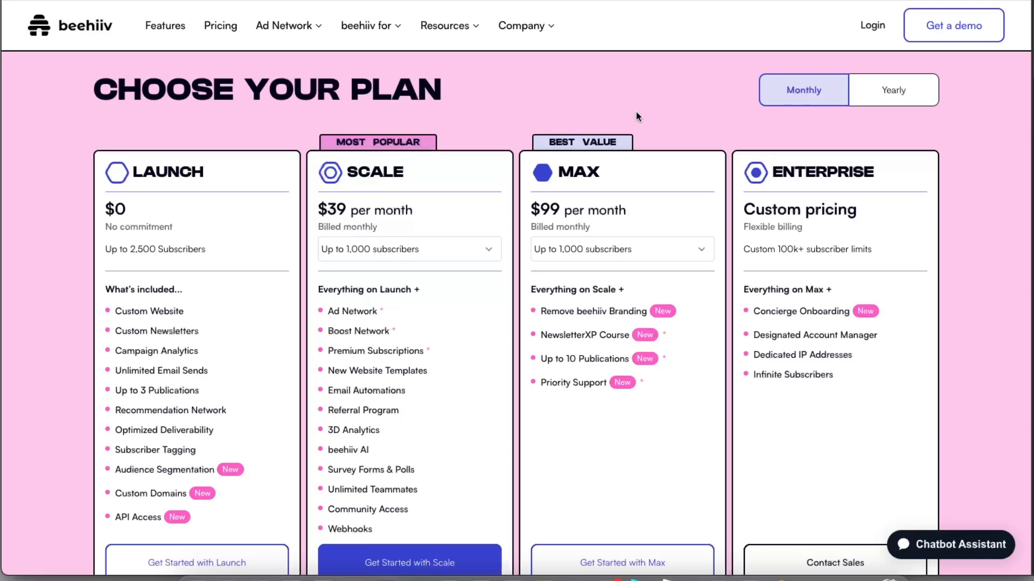
pyautogui.scroll(-1, 636, 116)
pyautogui.scroll(-4, 636, 112)
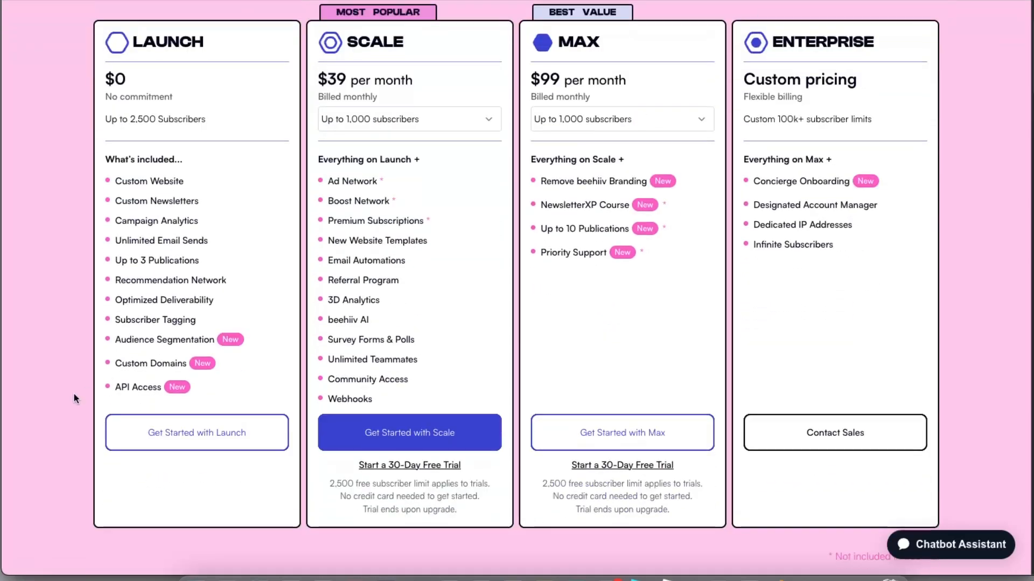
pyautogui.click(191, 440)
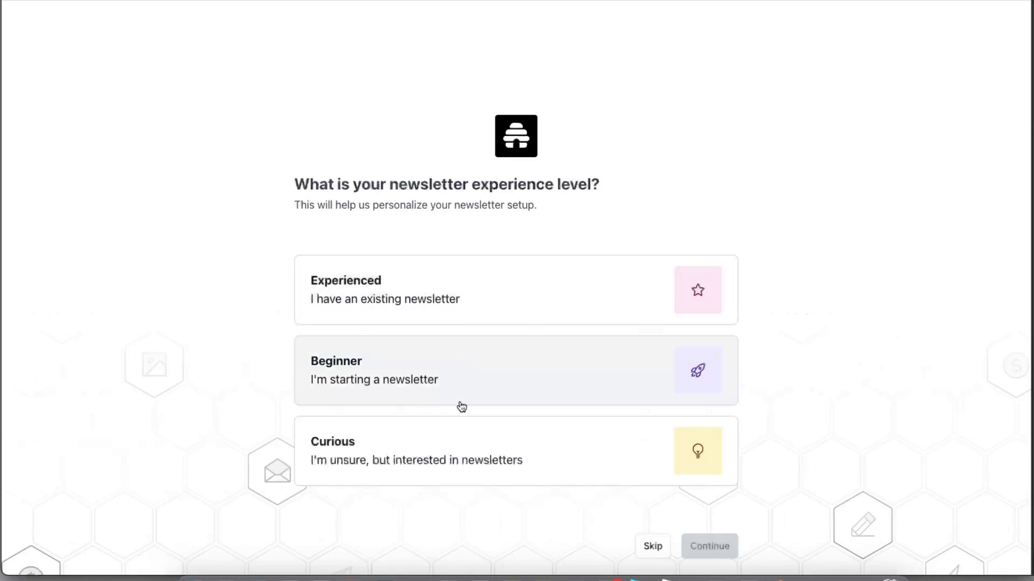
# - Choose the Curious experience level and continue onboarding
pyautogui.scroll(-1, 457, 406)
pyautogui.click(680, 434)
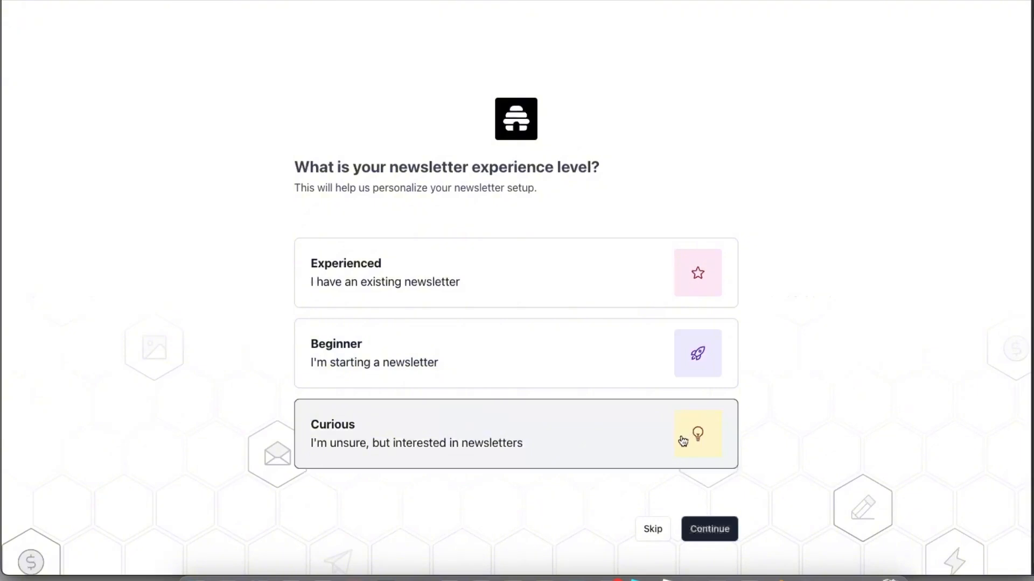
pyautogui.click(735, 530)
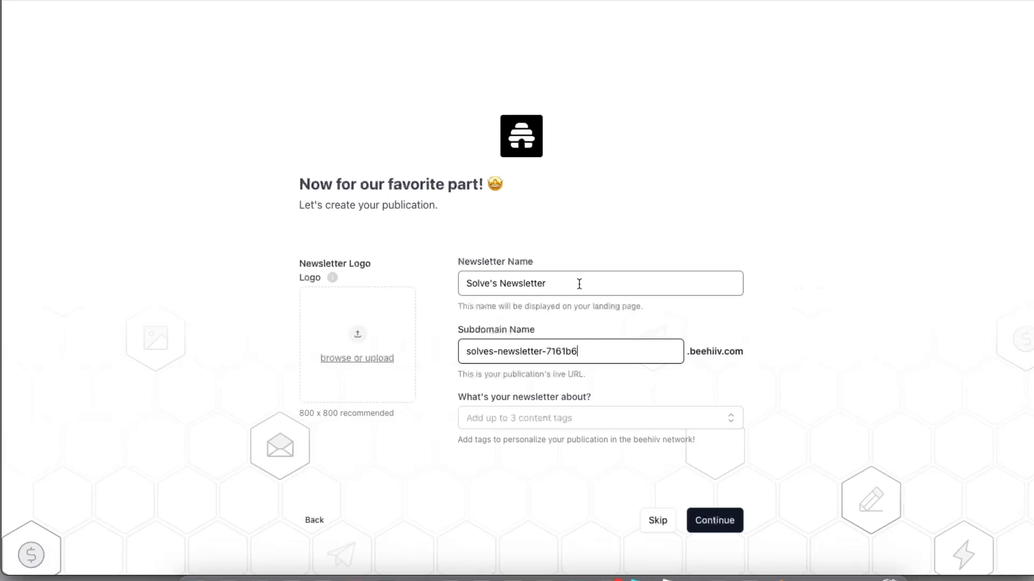
# - Tag the new publication with the Artificial Intelligence content topic
pyautogui.tripleClick(538, 282)
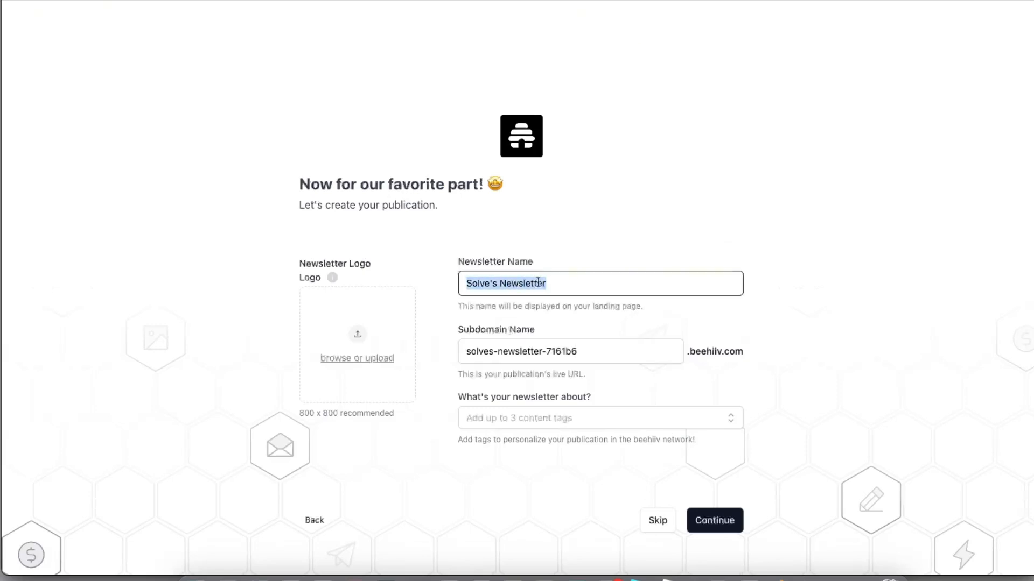
pyautogui.moveTo(586, 355); pyautogui.dragTo(461, 352)
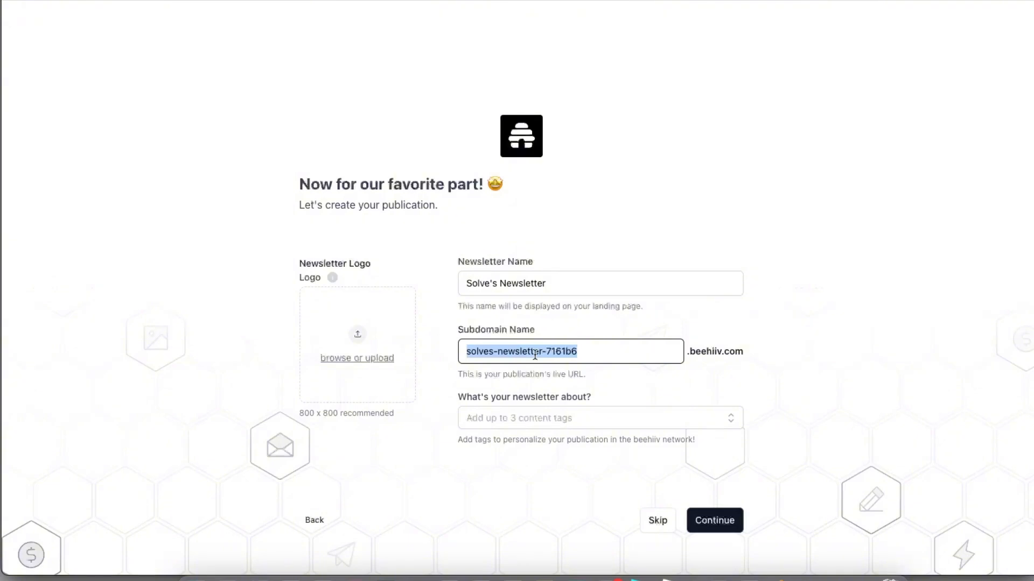
pyautogui.click(508, 422)
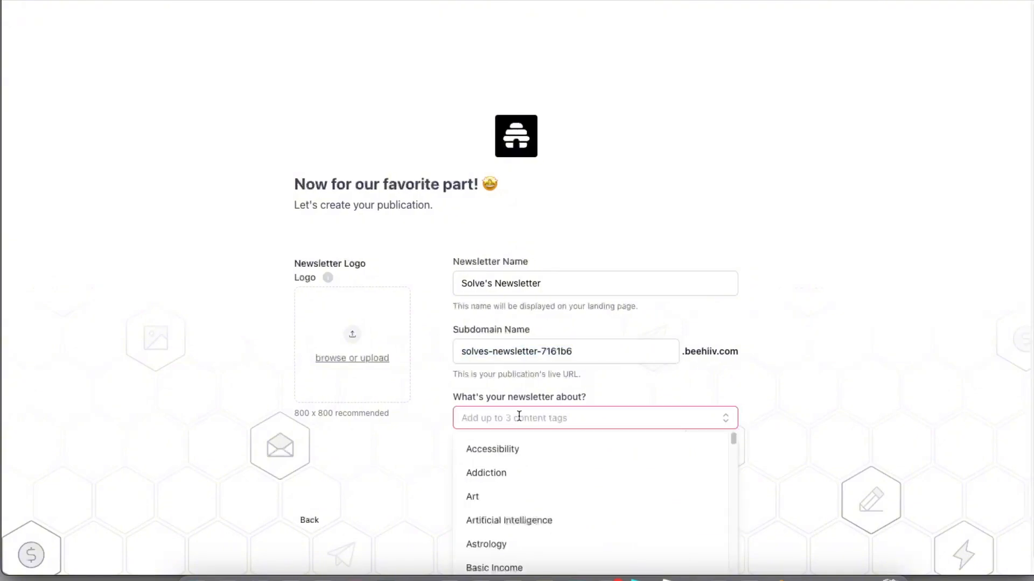
pyautogui.scroll(-2, 547, 528)
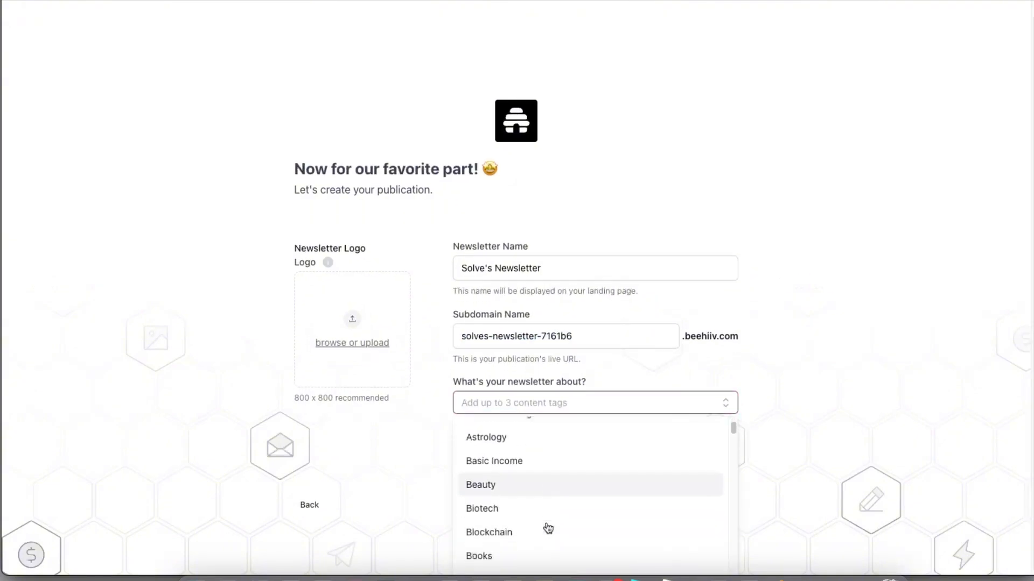
pyautogui.scroll(2, 547, 528)
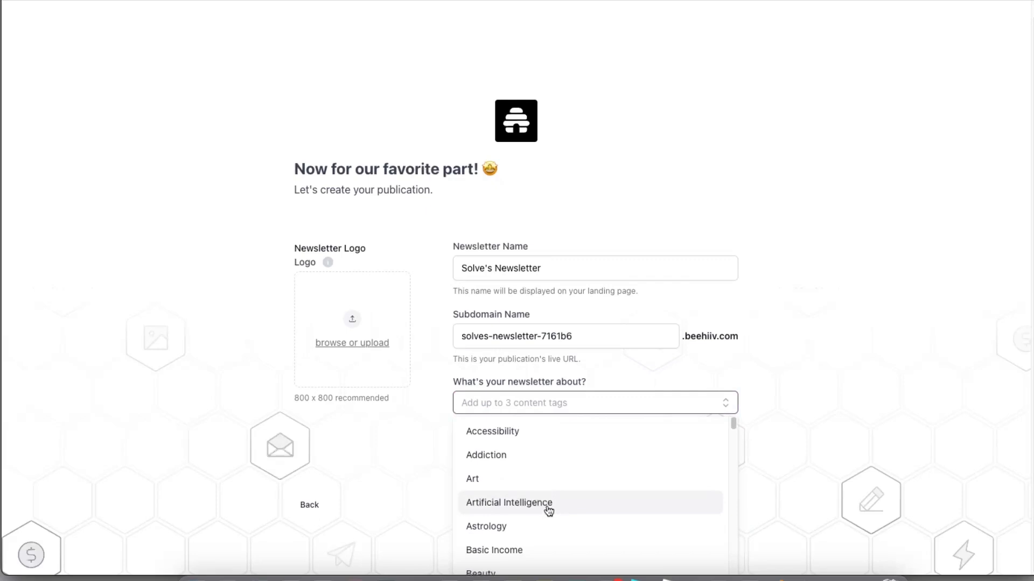
pyautogui.click(548, 507)
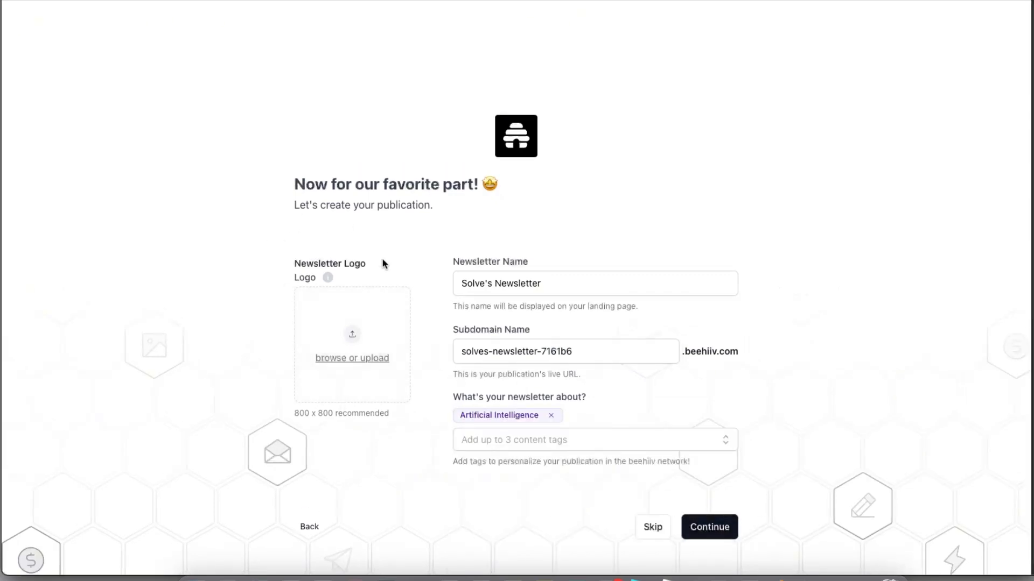
# - Create the publication, dismiss the welcome tour, and start a new post
pyautogui.click(721, 528)
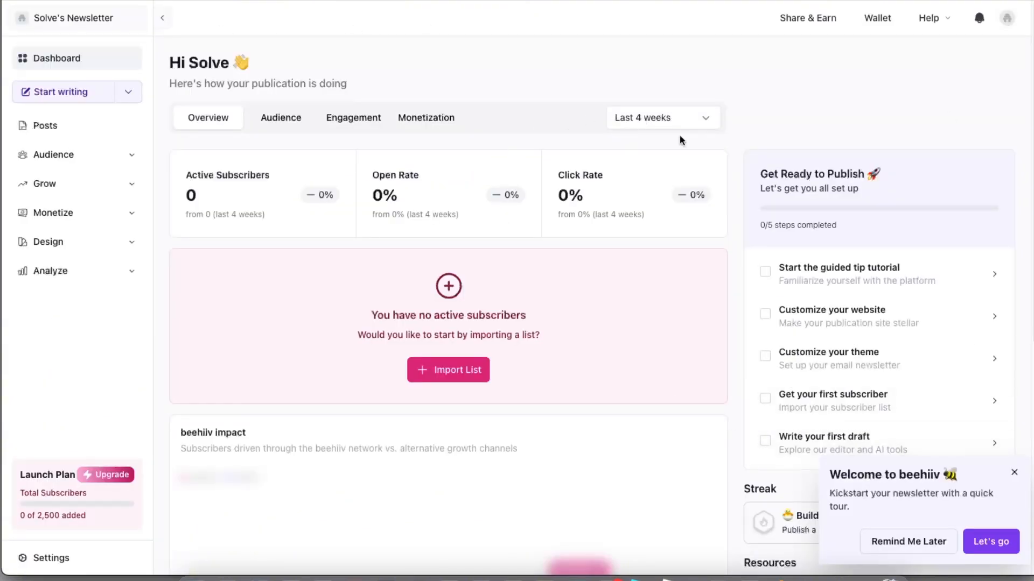
pyautogui.click(1013, 472)
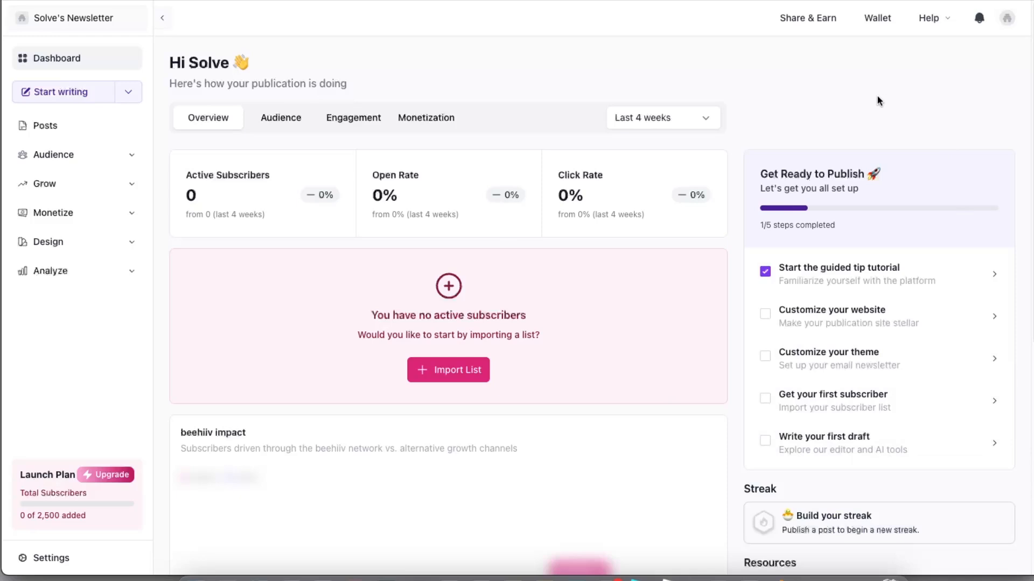
pyautogui.click(100, 95)
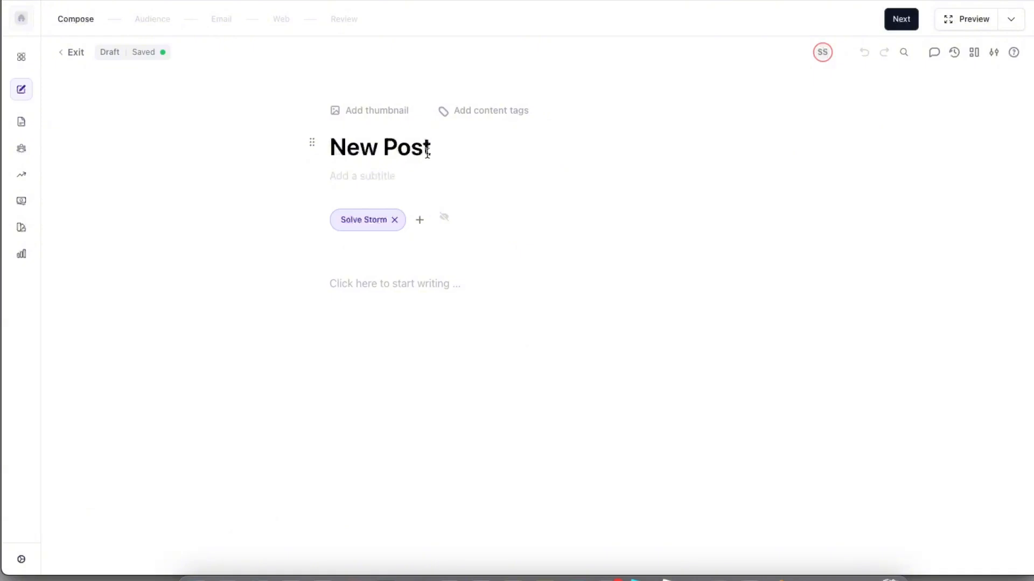
# - Title the draft 'AI' with subtitle 'Welcome to Our AI Insights Newsletter!' and begin the body
pyautogui.tripleClick(428, 152)
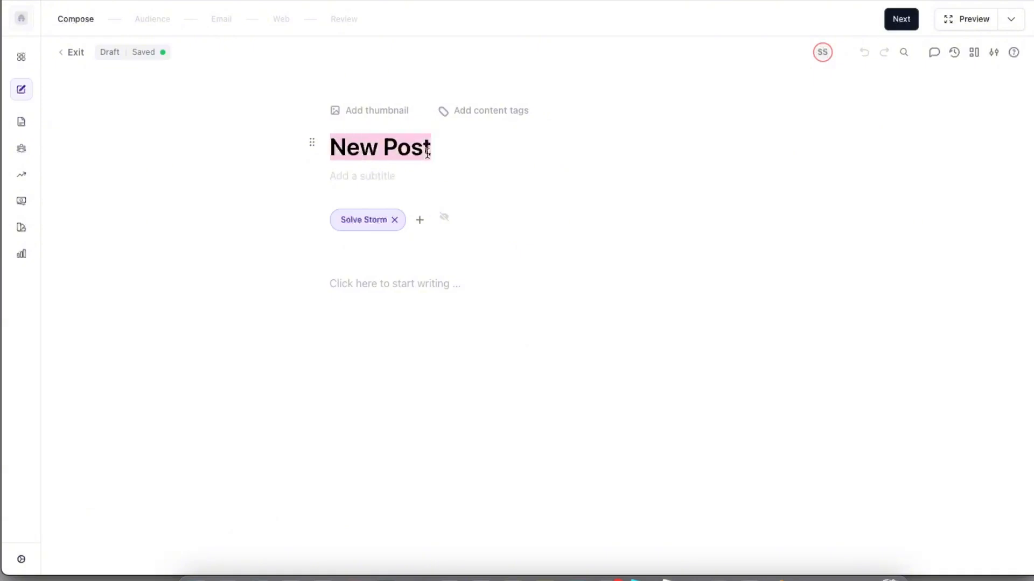
pyautogui.write('AI')
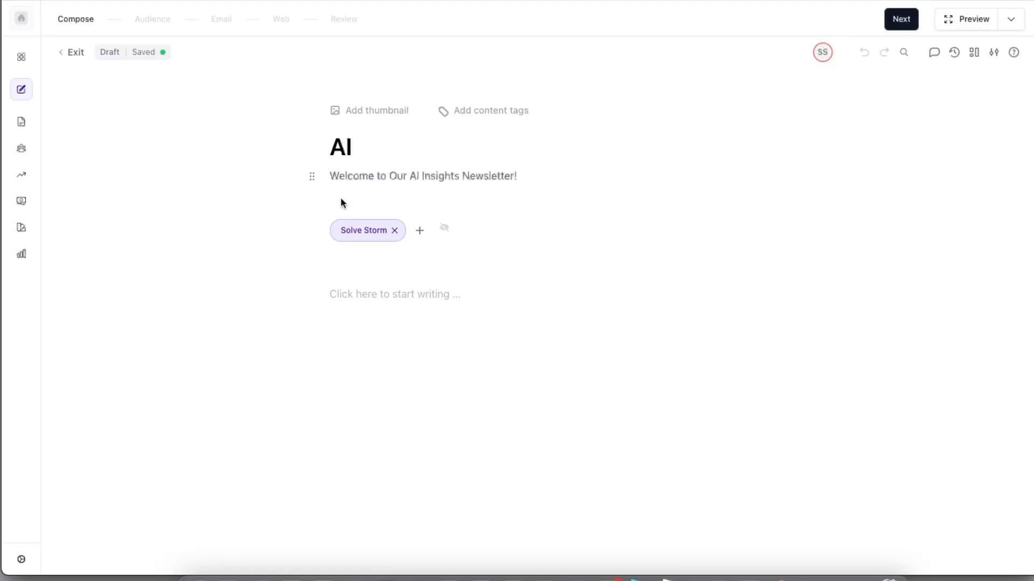
pyautogui.click(383, 293)
pyautogui.write('/')
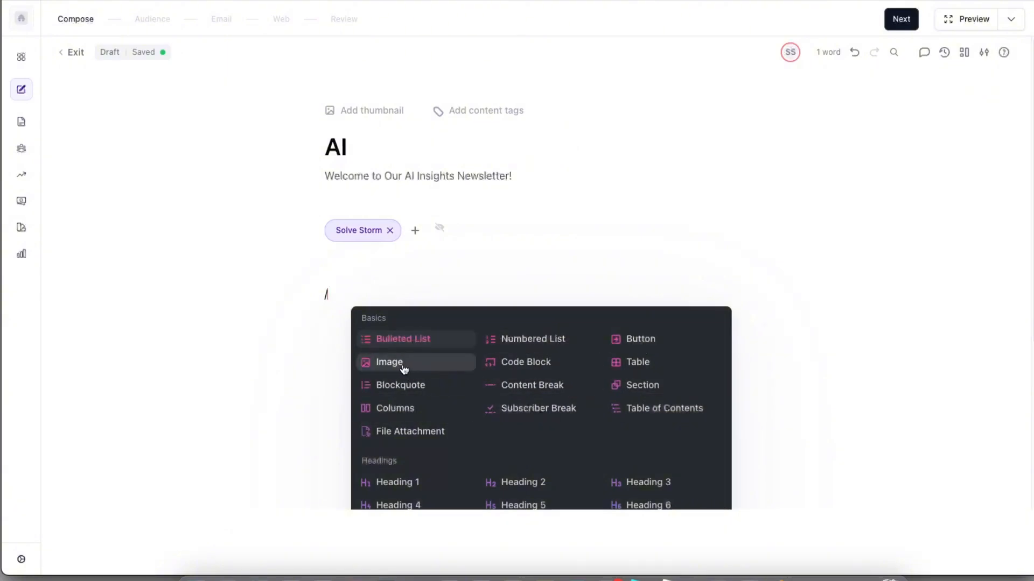
# - Paste the AI introduction paragraph into the post body
pyautogui.press('Escape')
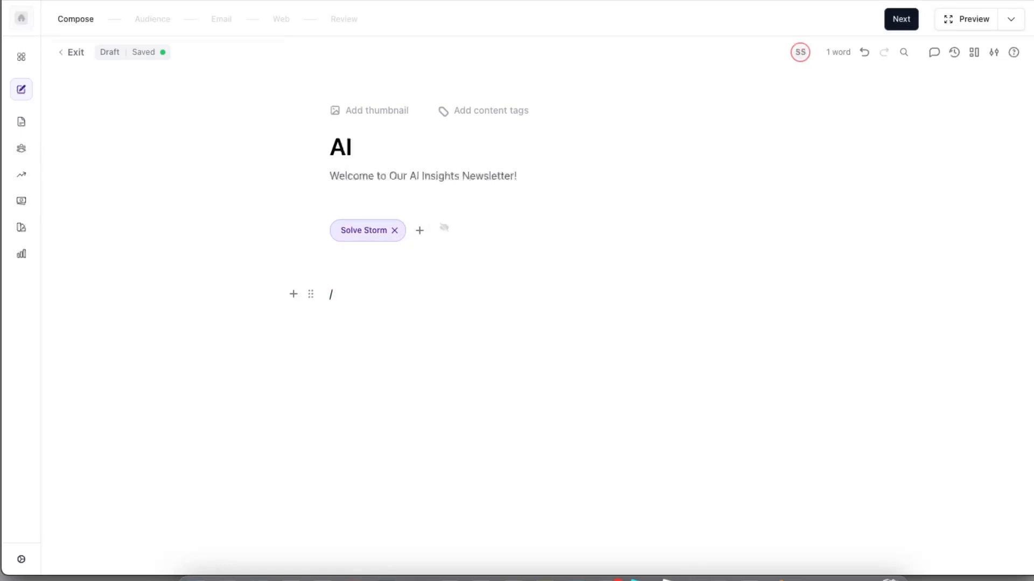
pyautogui.press('BackSpace')
pyautogui.write("Artificial Intelligence (AI) is more than just a buzzword—it's rapidly transforming industries, driving innovation, and reshaping the future of work, creativity, and human interaction. In this edition, we explore the latest developments in AI, its impact on various sectors, ethical challenges, and what lies ahead for this fast-evolving technology.")
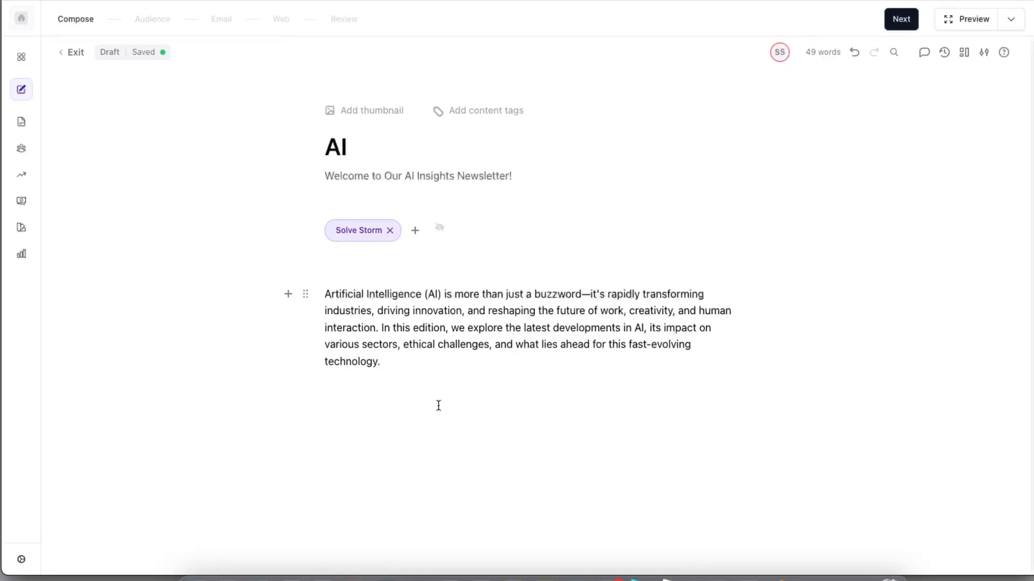
pyautogui.press('Return')
pyautogui.press('BackSpace')
pyautogui.write('D')
pyautogui.press('BackSpace')
# - Add an 'AI in Healthcare' Heading 1 and paste the remaining newsletter sections
pyautogui.write('/')
pyautogui.scroll(-3, 452, 458)
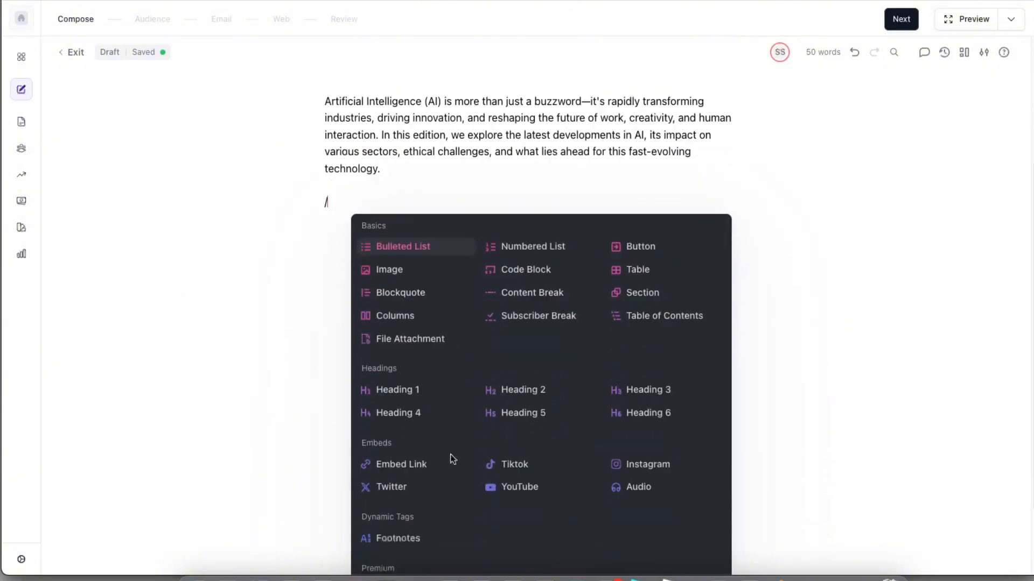
pyautogui.click(388, 369)
pyautogui.write('🔍 AI in Healthcare: Revolutionizing Diagnosis and Treatment')
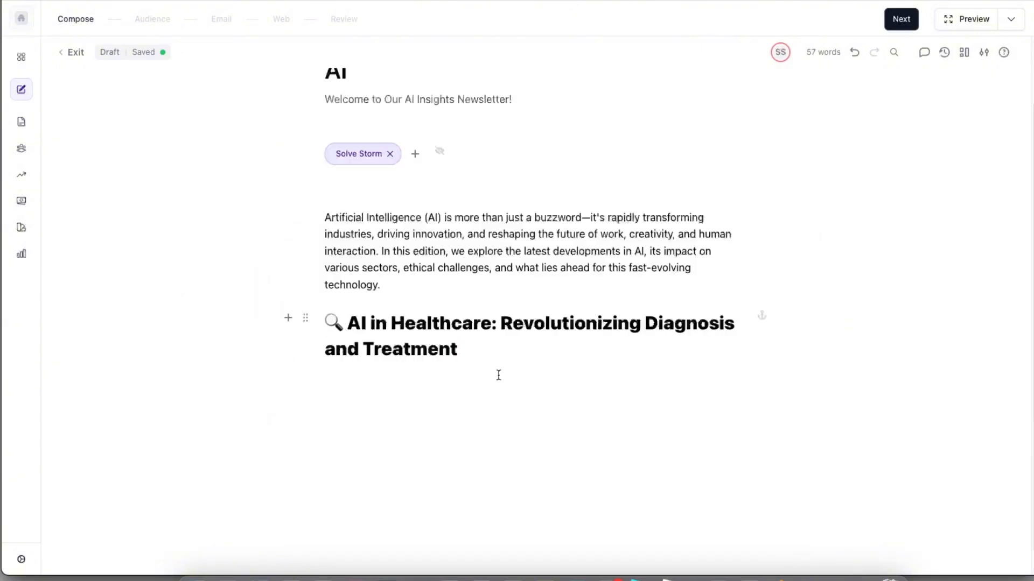
pyautogui.press('Return')
pyautogui.hotkey('ctrl', 'v')
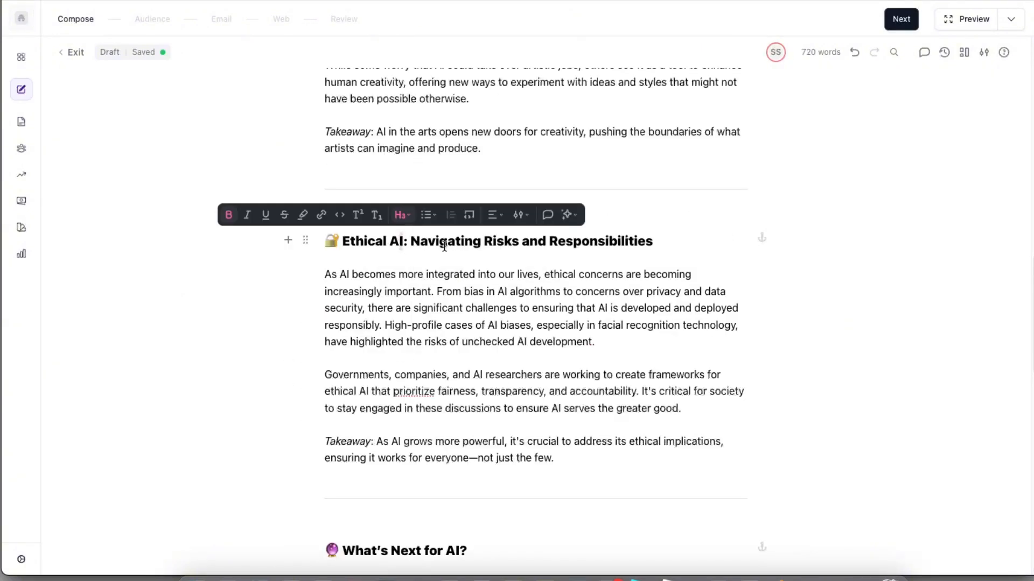
# - Make the Ethical AI heading a level-one heading
pyautogui.moveTo(664, 239); pyautogui.dragTo(325, 241)
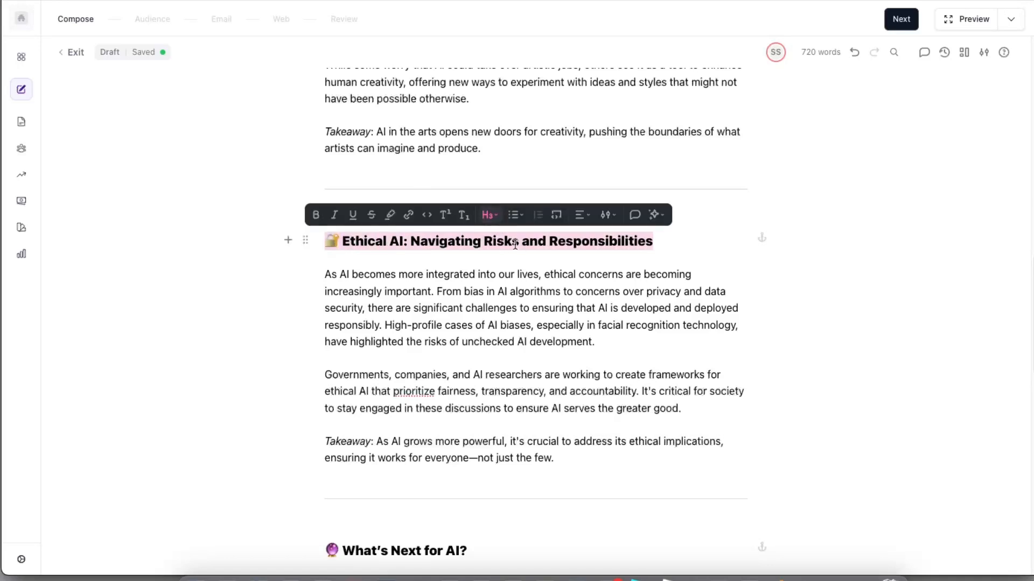
pyautogui.click(489, 214)
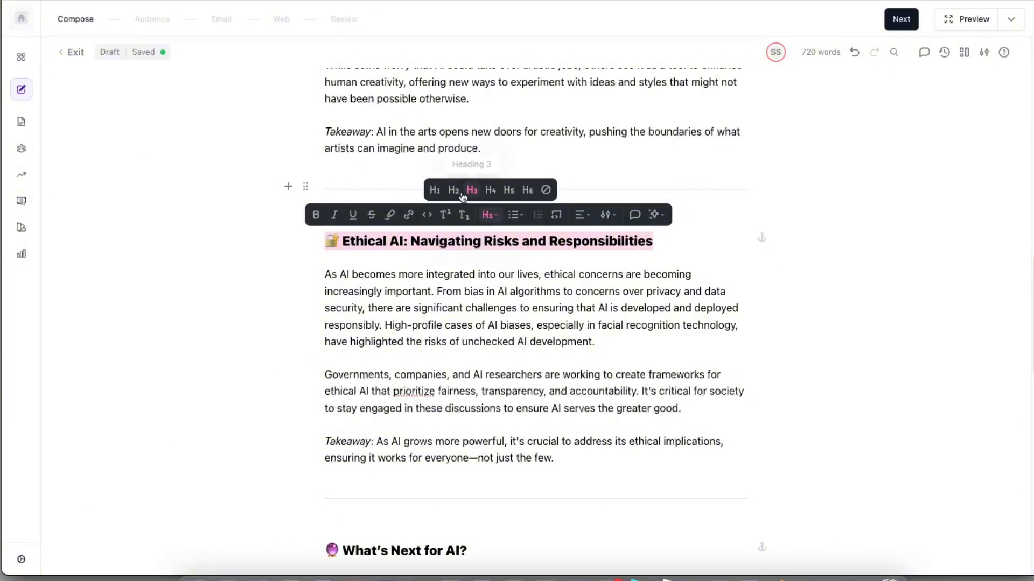
pyautogui.click(435, 190)
pyautogui.click(542, 271)
pyautogui.scroll(-1, 558, 323)
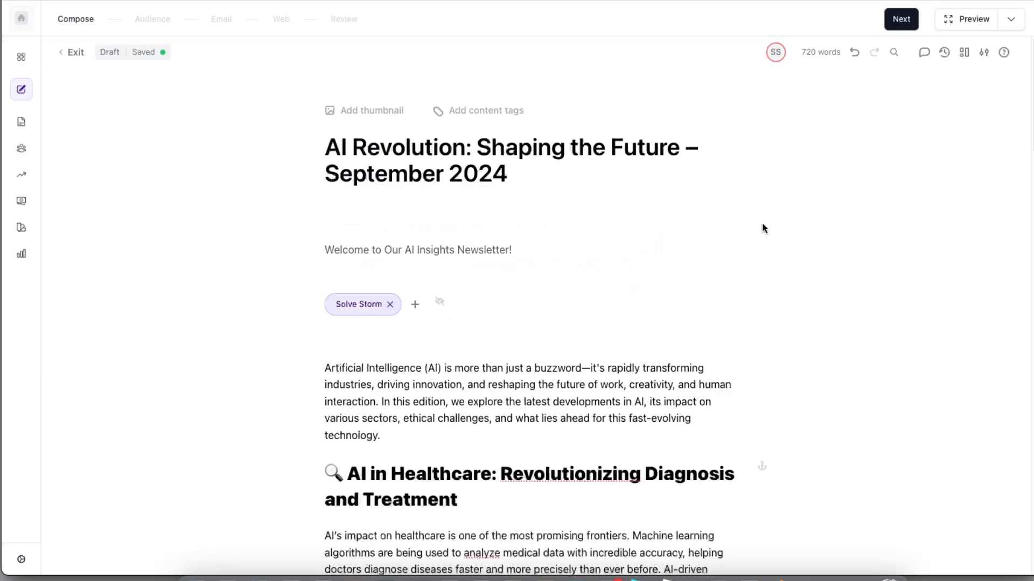
pyautogui.scroll(-20, 762, 228)
pyautogui.scroll(20, 764, 221)
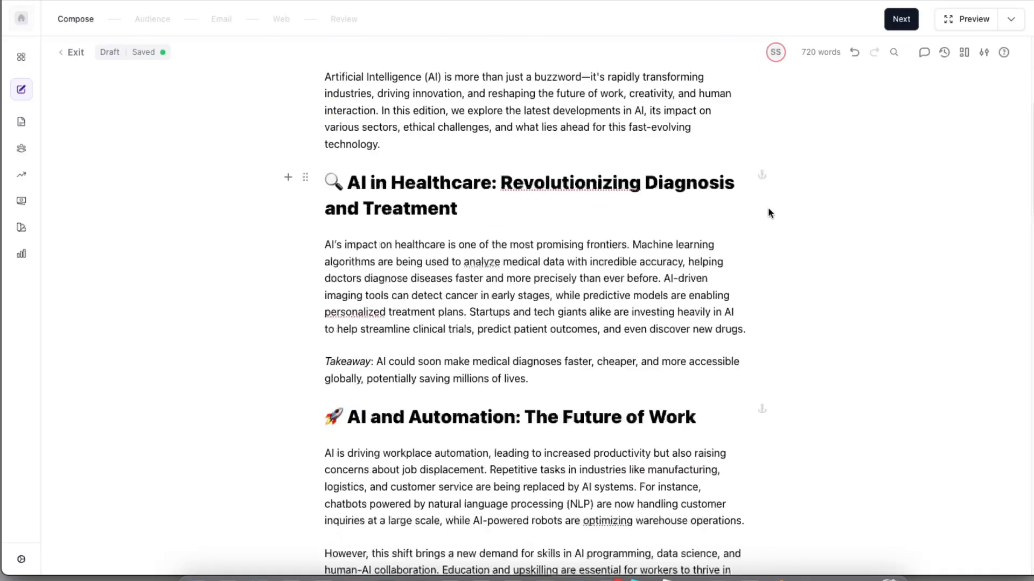
pyautogui.scroll(5, 768, 212)
# - Advance the post through Audience and Email to the Web step
pyautogui.click(891, 30)
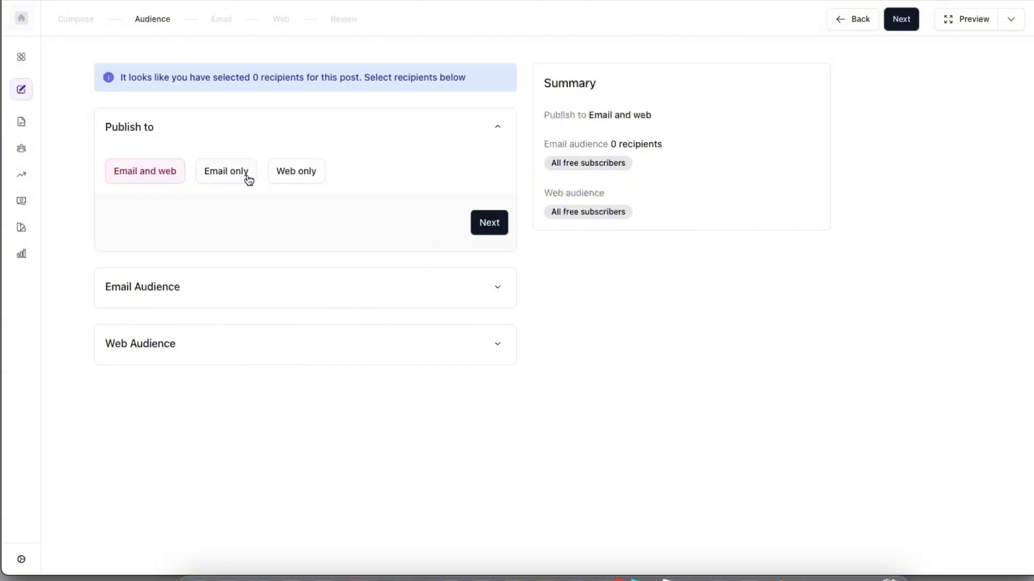
pyautogui.click(901, 20)
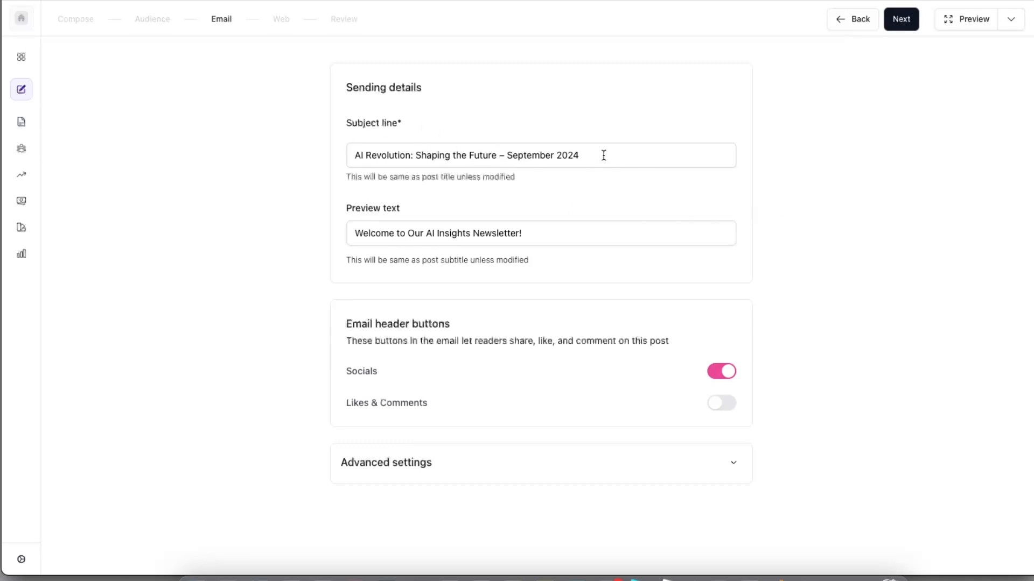
pyautogui.click(901, 19)
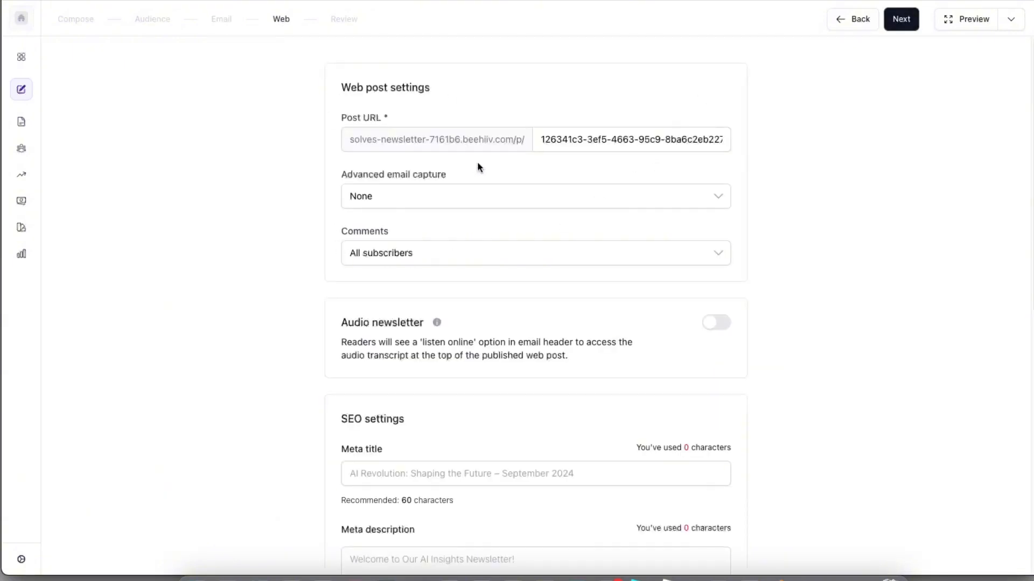
# - Keep advanced email capture at None and comments open to all subscribers
pyautogui.click(435, 199)
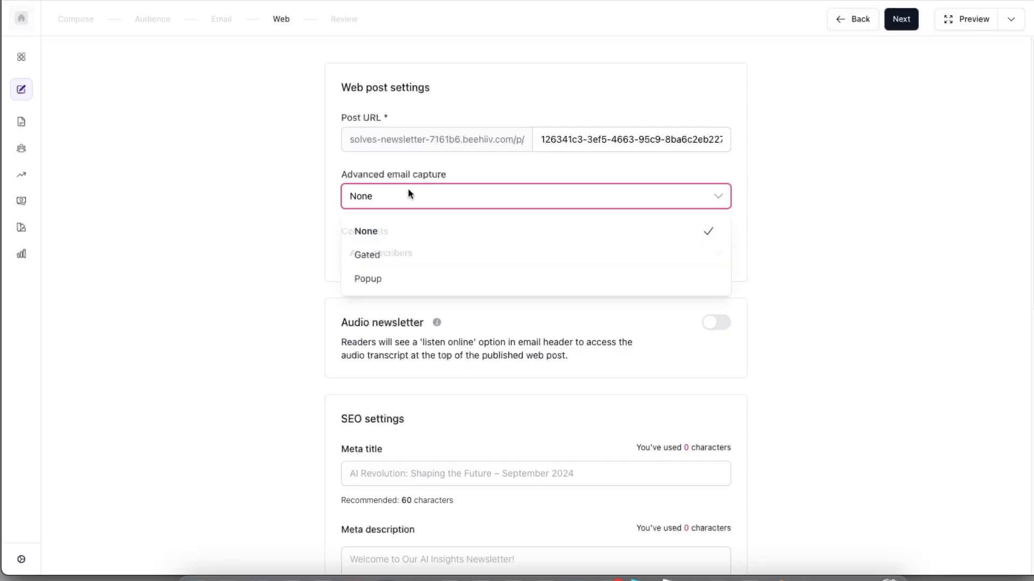
pyautogui.click(274, 263)
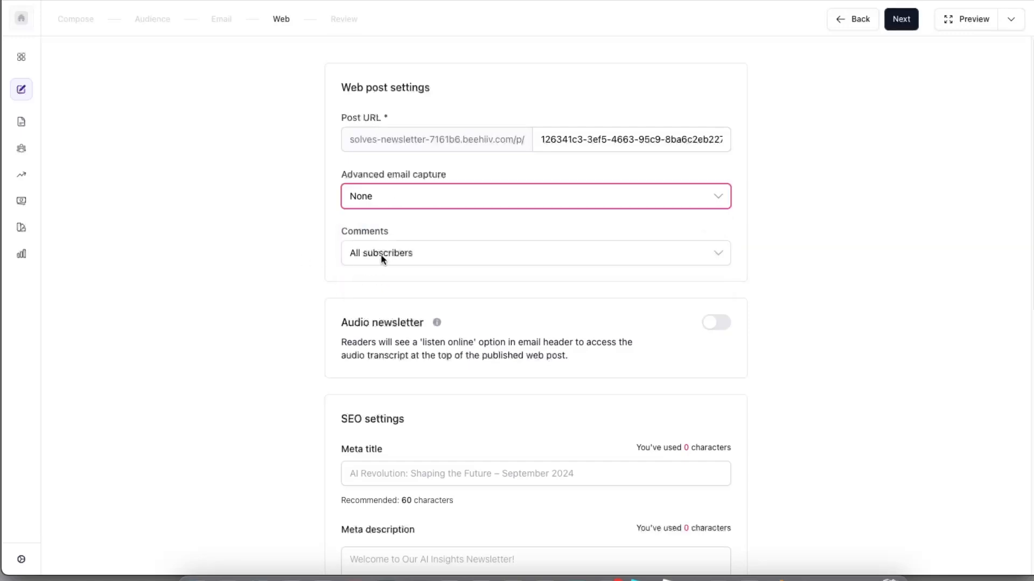
pyautogui.click(429, 258)
pyautogui.click(429, 257)
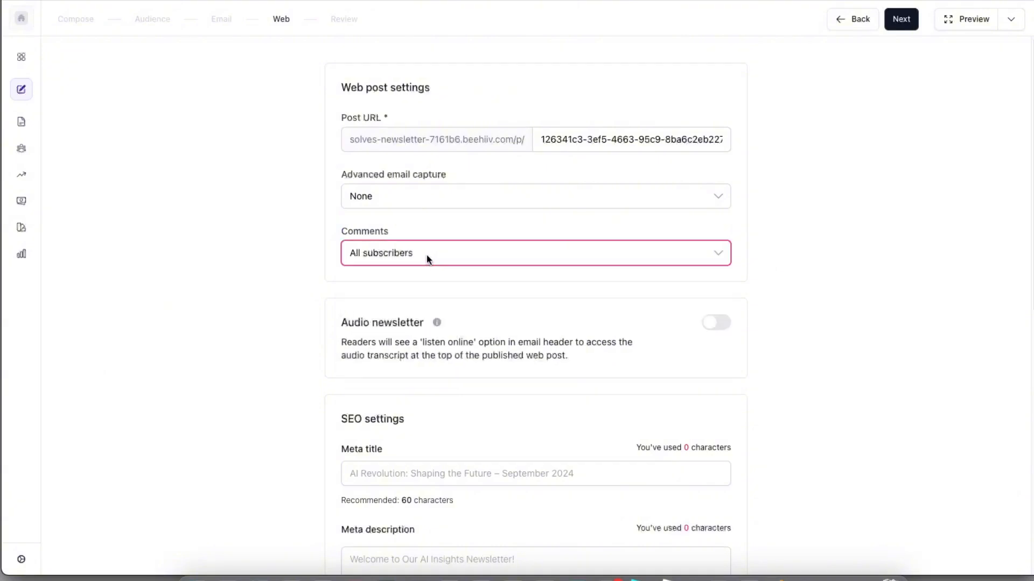
# - Change the post URL slug to 'ai-revolution'
pyautogui.tripleClick(574, 137)
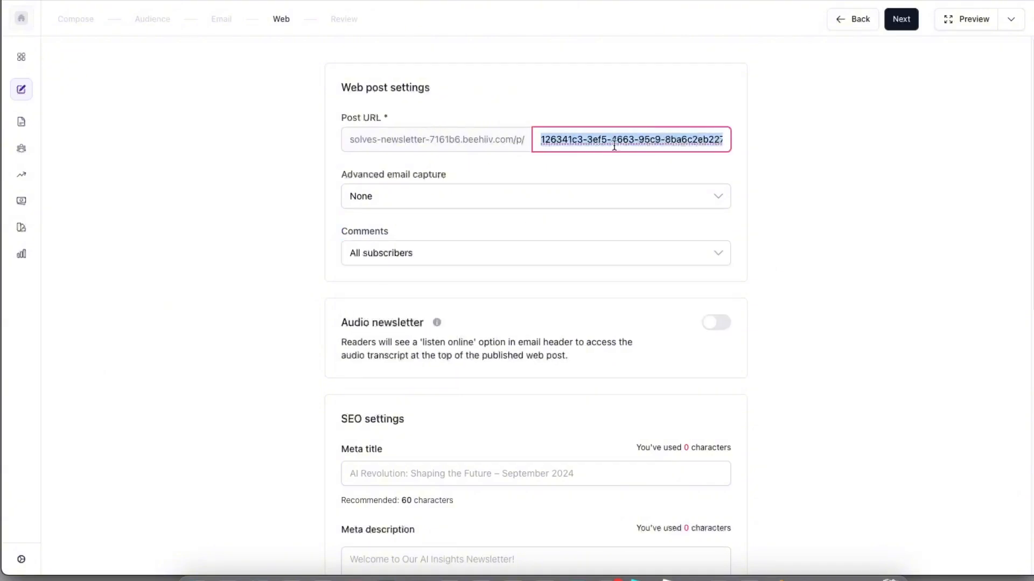
pyautogui.write('ai-revolution')
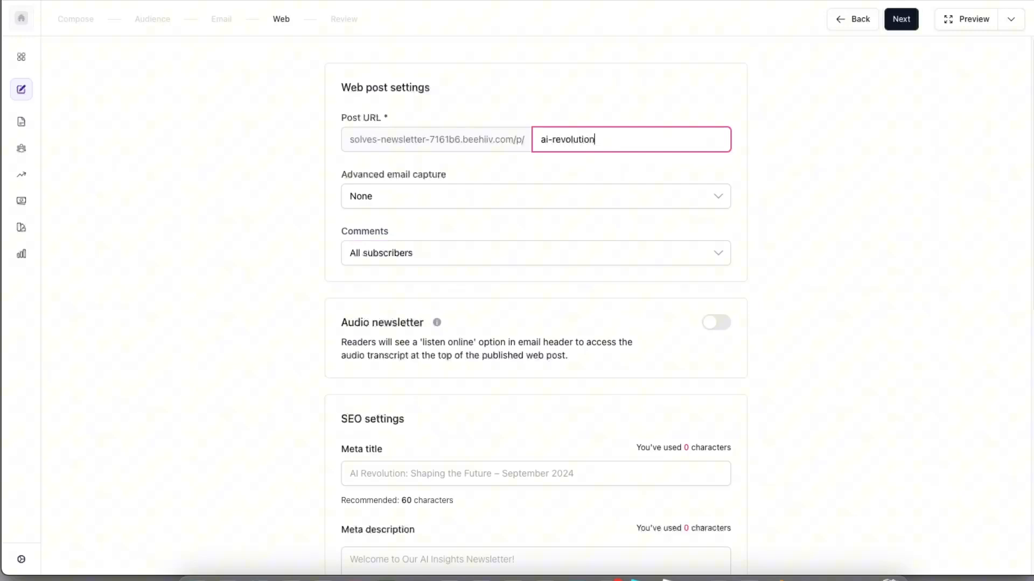
pyautogui.click(865, 158)
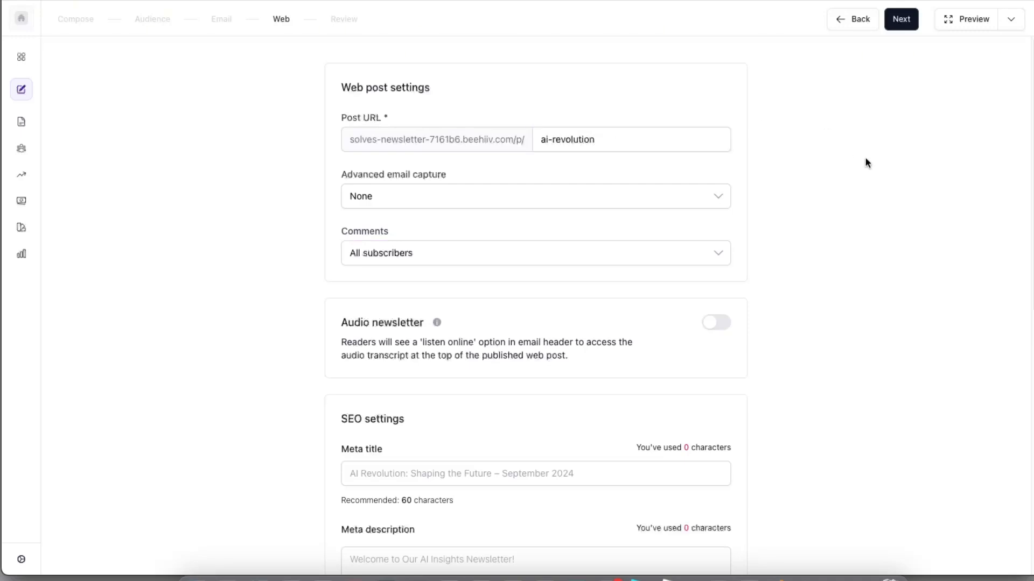
# - Review the rest of the Web post settings
pyautogui.scroll(-5, 736, 238)
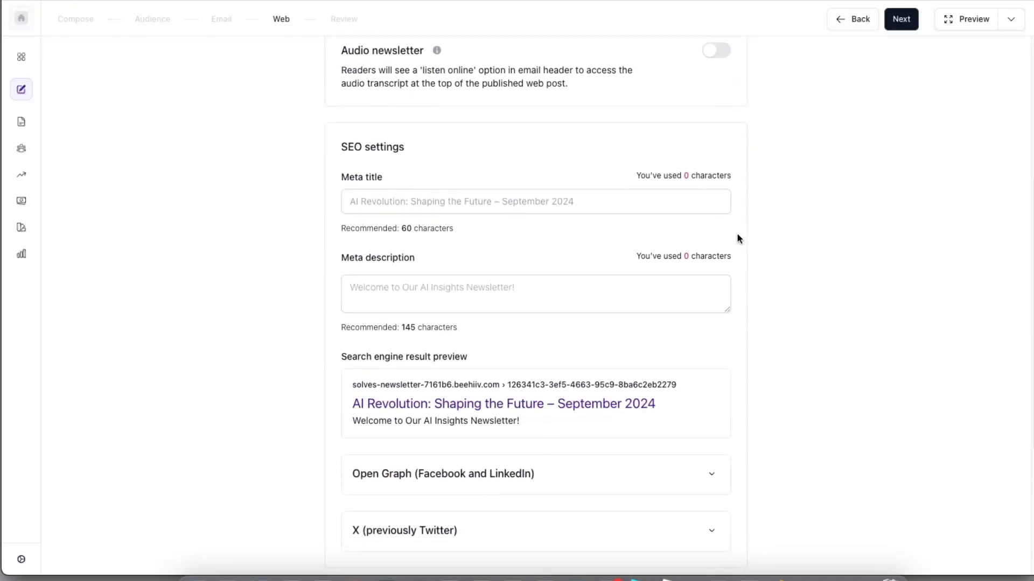
pyautogui.scroll(1, 491, 118)
pyautogui.moveTo(432, 119); pyautogui.dragTo(579, 146)
pyautogui.click(579, 145)
pyautogui.scroll(-2, 573, 142)
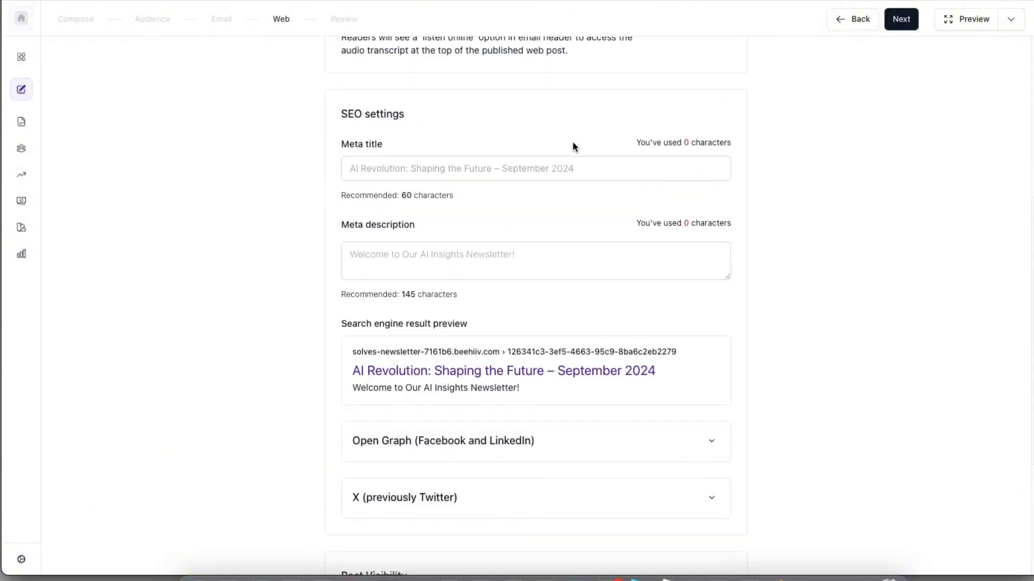
pyautogui.moveTo(405, 467); pyautogui.dragTo(568, 467)
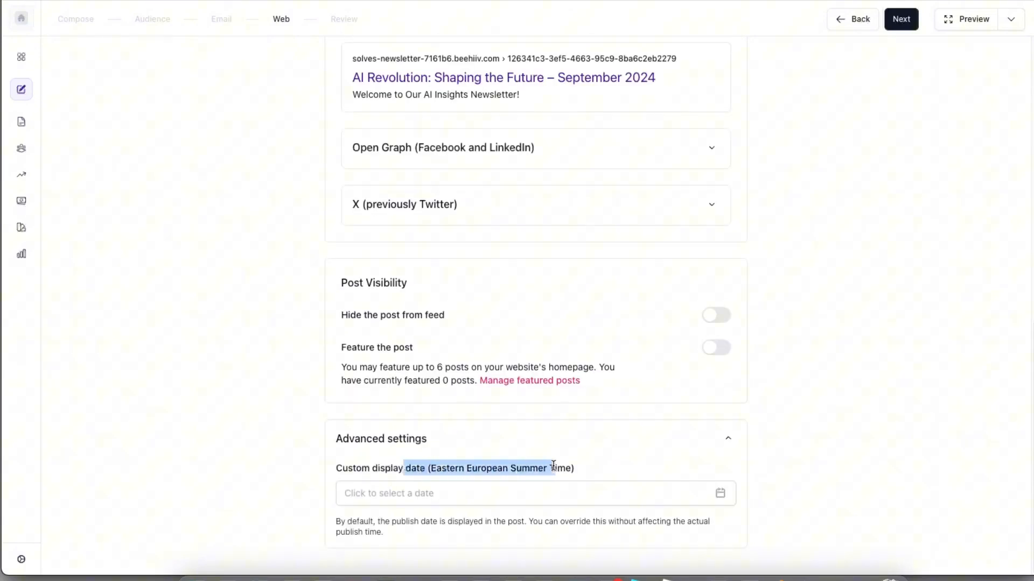
pyautogui.moveTo(603, 470); pyautogui.dragTo(340, 465)
pyautogui.click(344, 472)
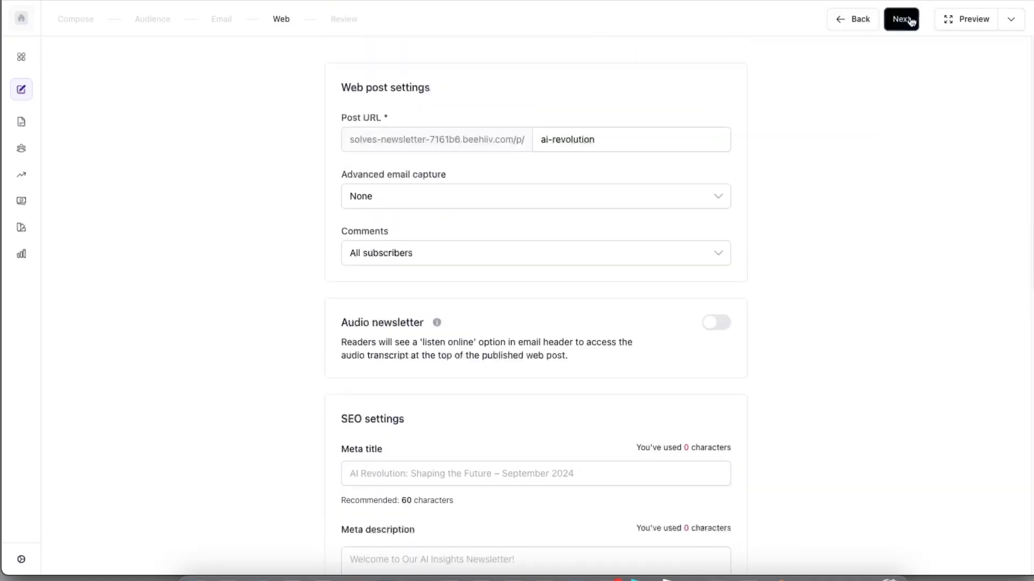
# - Move on to Review and Publish, then open the newsletter theme builder
pyautogui.click(905, 20)
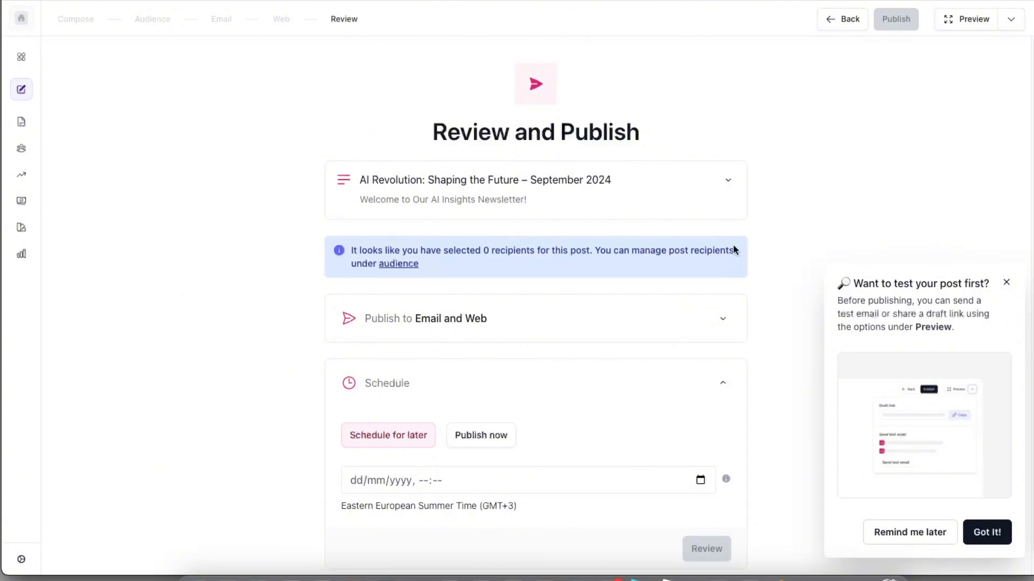
pyautogui.scroll(-1, 732, 244)
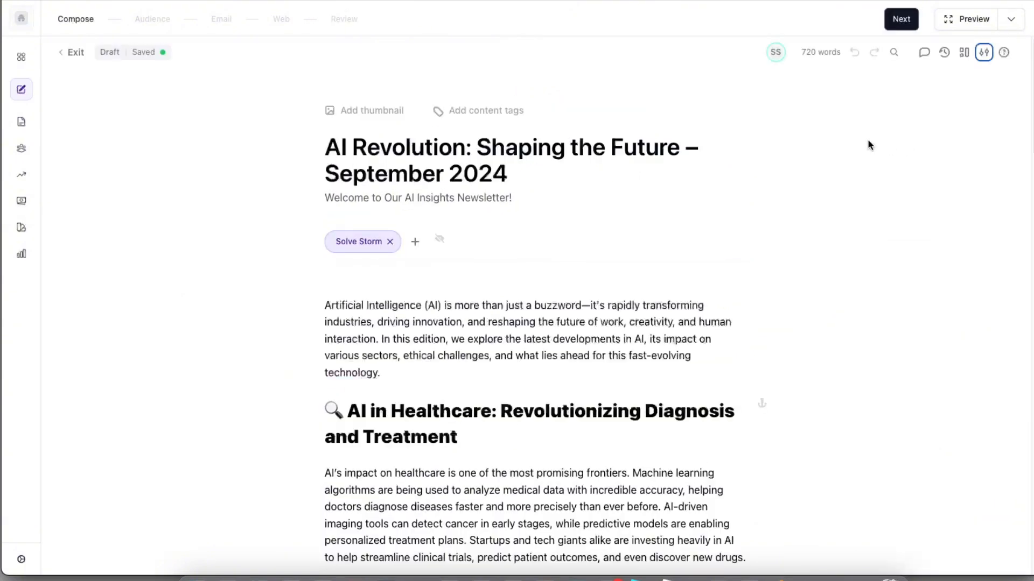
pyautogui.scroll(-4, 654, 241)
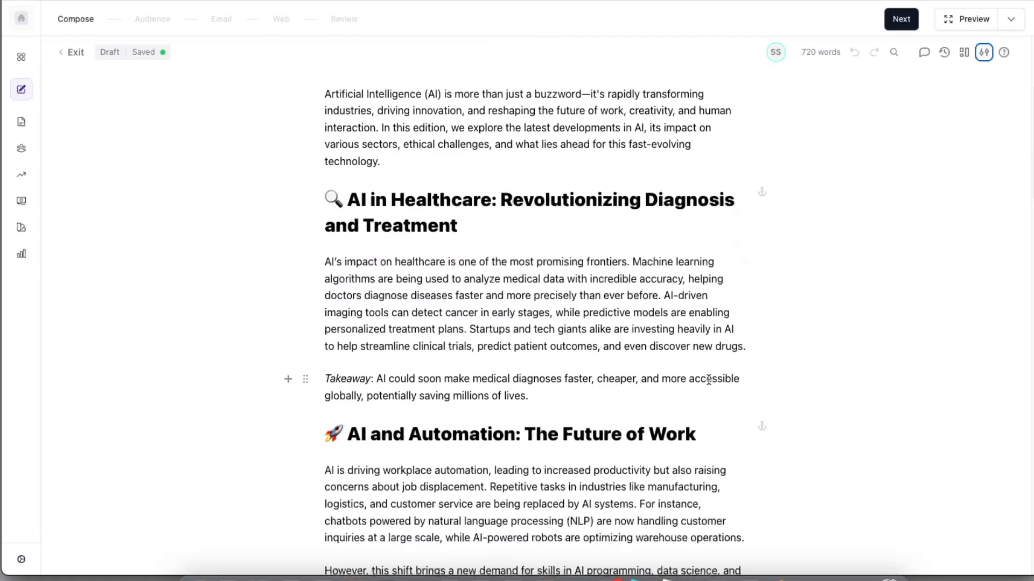
pyautogui.scroll(4, 709, 380)
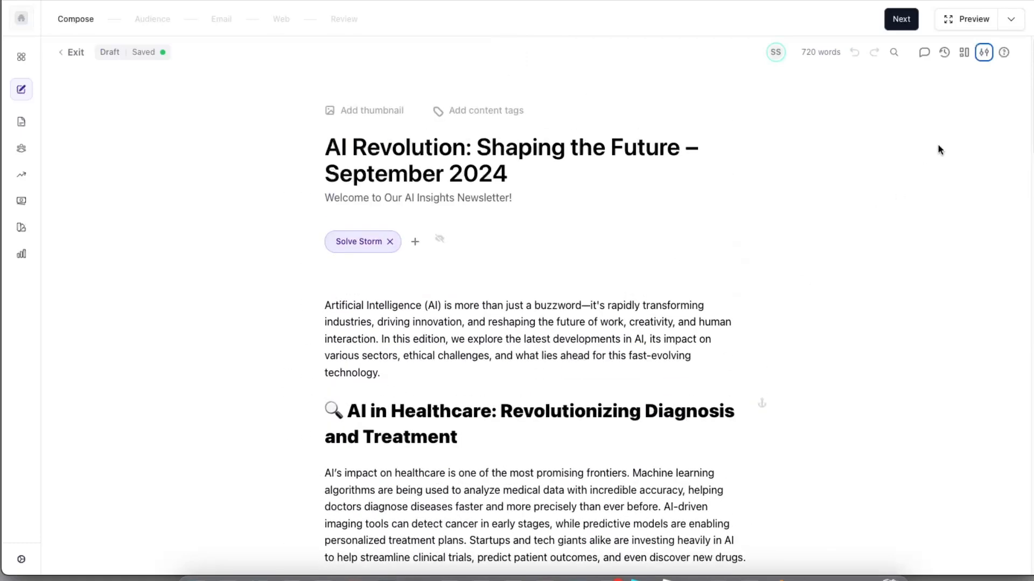
pyautogui.click(984, 54)
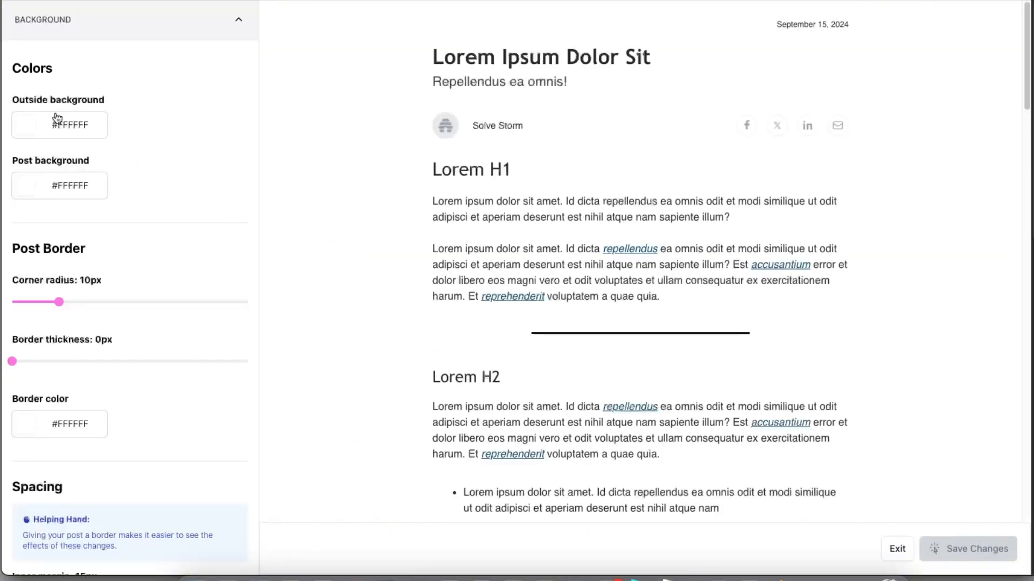
# - Try red and black as post background, then revert it to white #FFFFFF
pyautogui.click(21, 187)
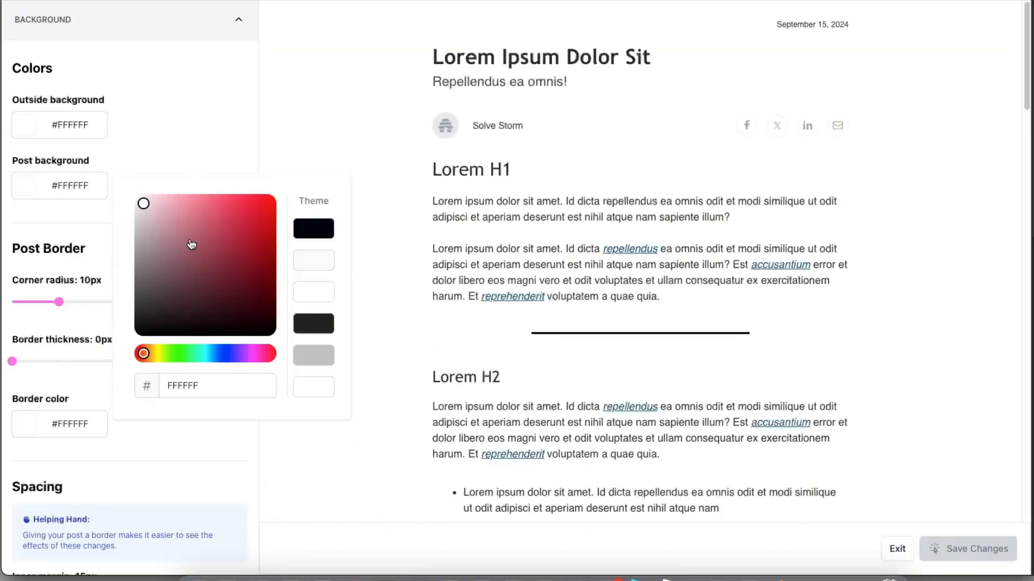
pyautogui.moveTo(257, 214); pyautogui.dragTo(257, 204)
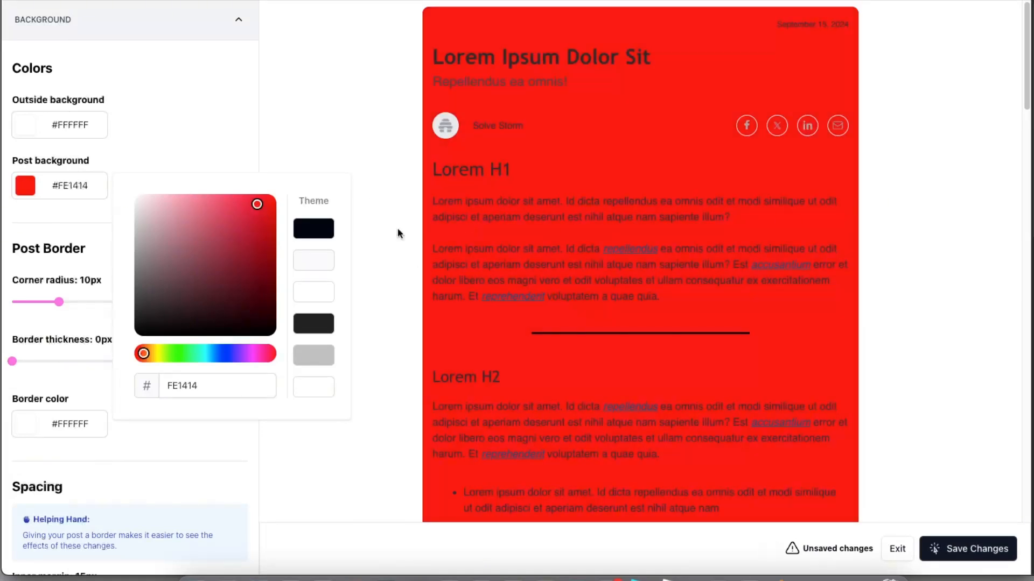
pyautogui.moveTo(177, 294); pyautogui.dragTo(64, 380)
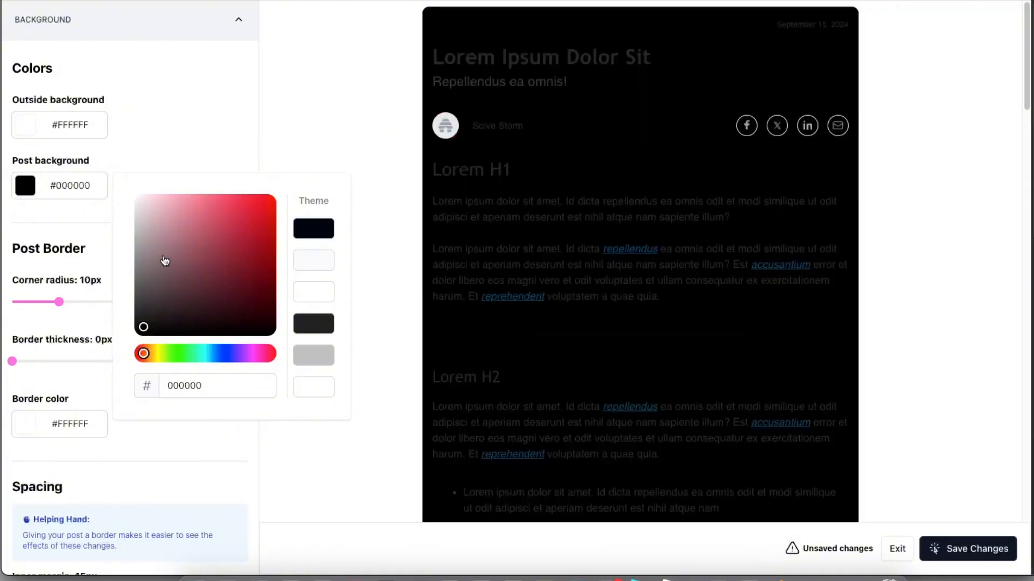
pyautogui.moveTo(167, 263); pyautogui.dragTo(78, 140)
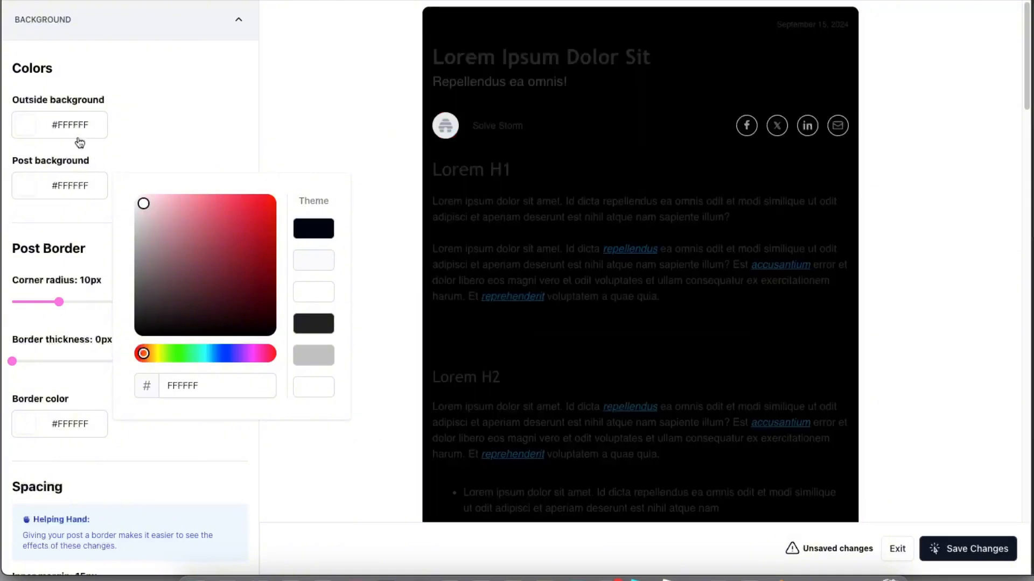
pyautogui.click(185, 118)
pyautogui.scroll(-8, 216, 186)
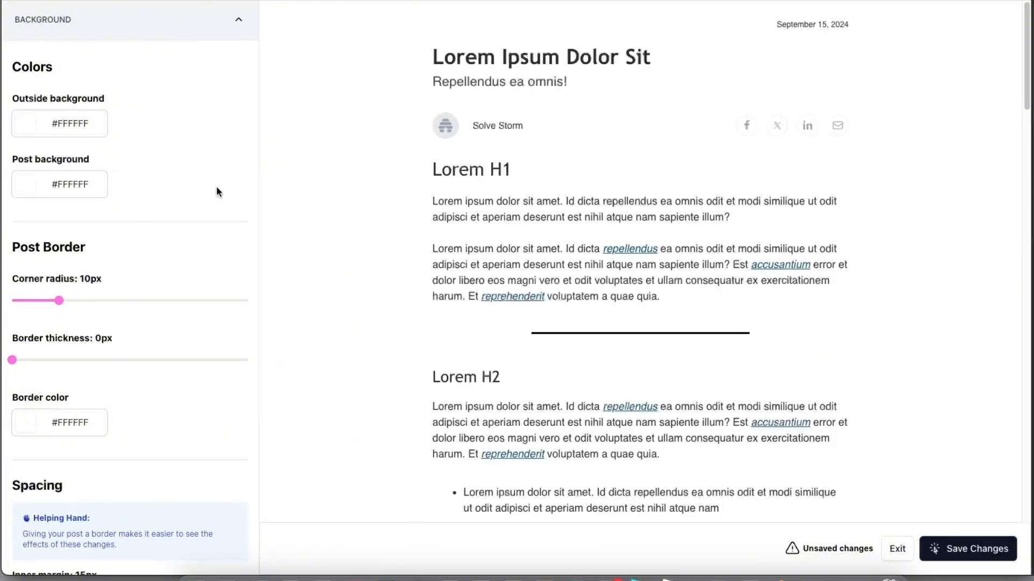
# - Check the Buttons styling, then save and publish the theme changes and leave the builder
pyautogui.scroll(-6, 80, 284)
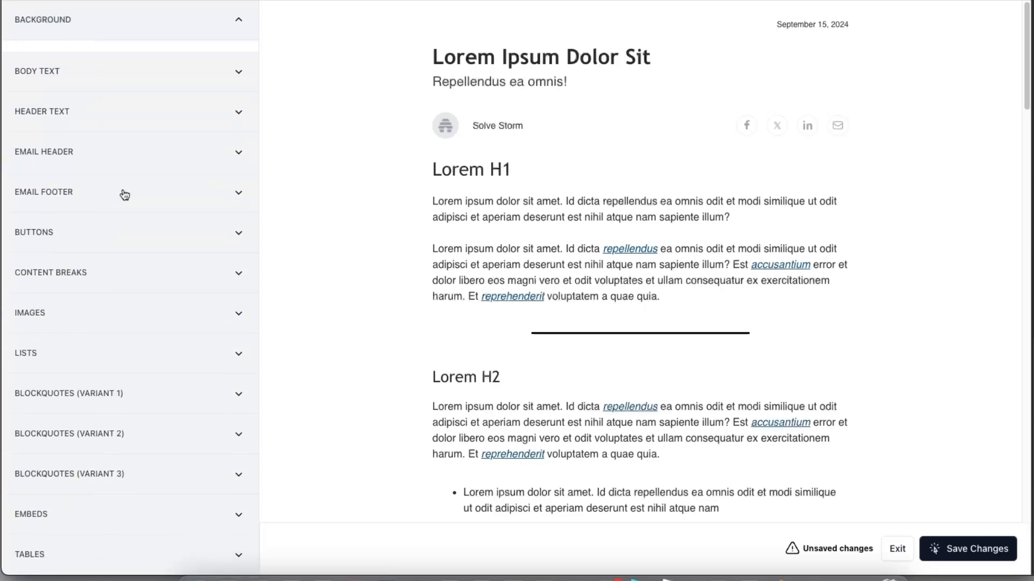
pyautogui.click(110, 232)
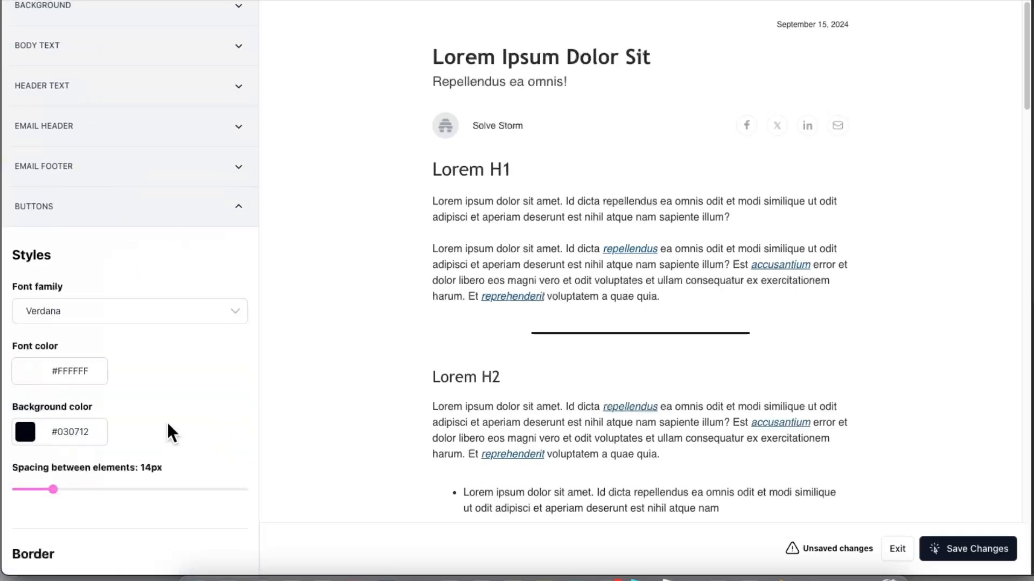
pyautogui.click(206, 222)
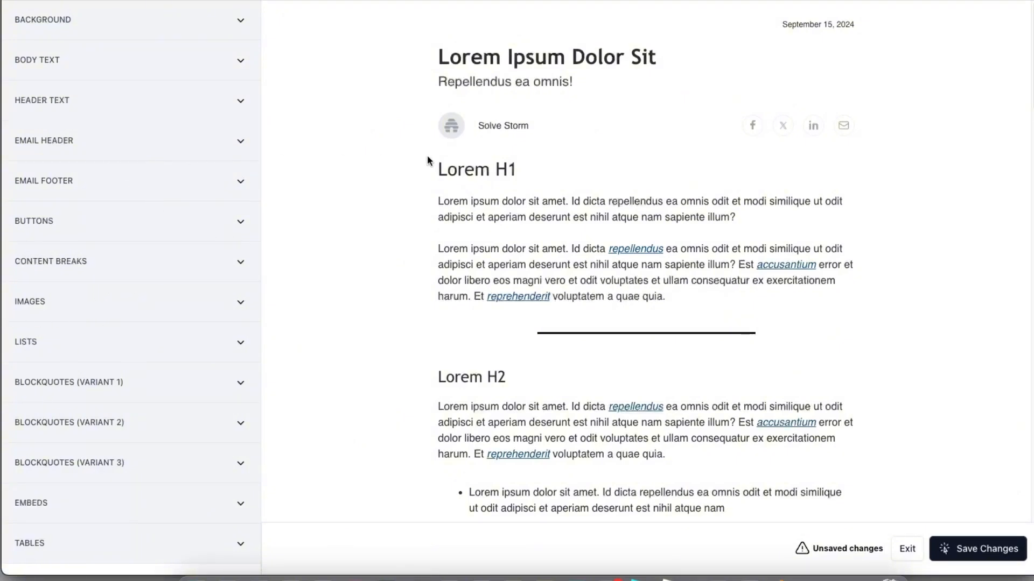
pyautogui.click(1000, 548)
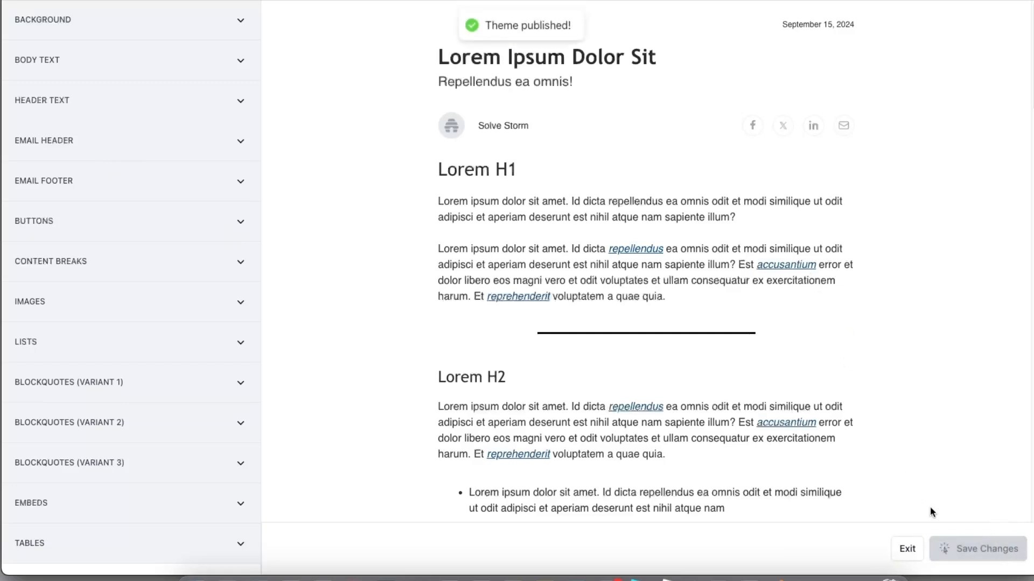
pyautogui.click(907, 549)
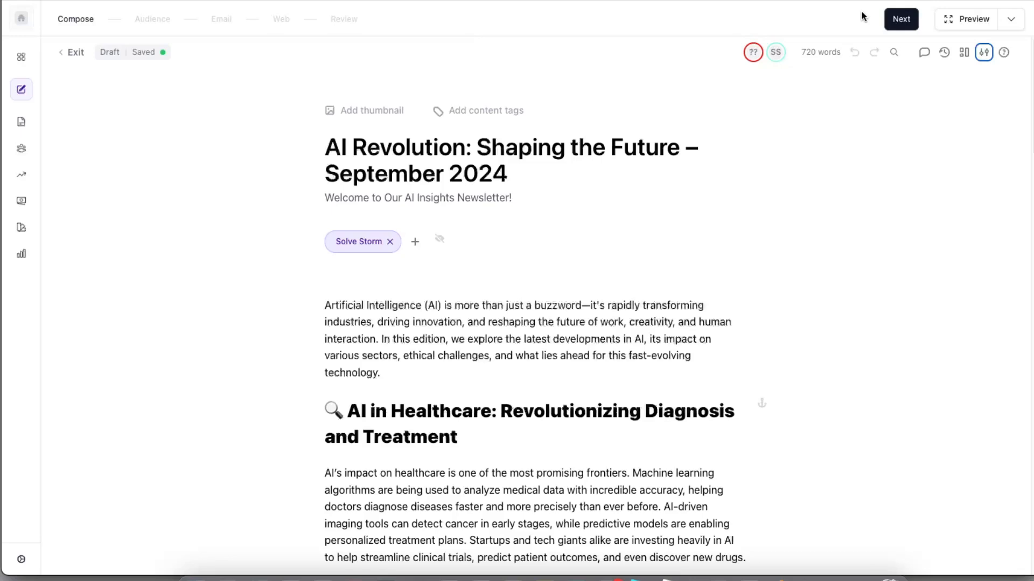
# - Advance the draft from Compose into the Email publishing step
pyautogui.click(898, 20)
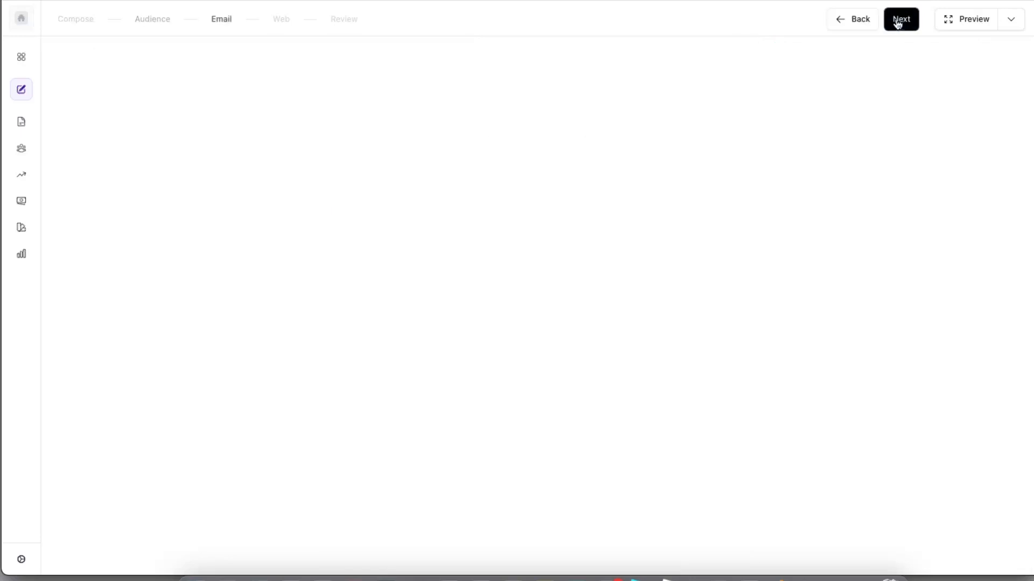
# - Go to Review and Publish for the AI Revolution post and look over its schedule options
pyautogui.click(898, 22)
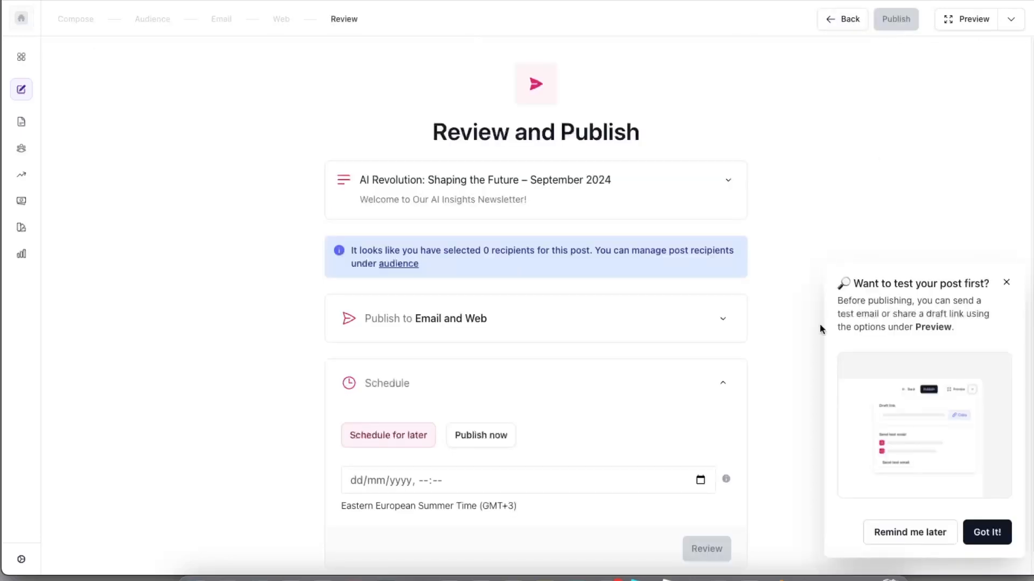
pyautogui.scroll(-1, 719, 345)
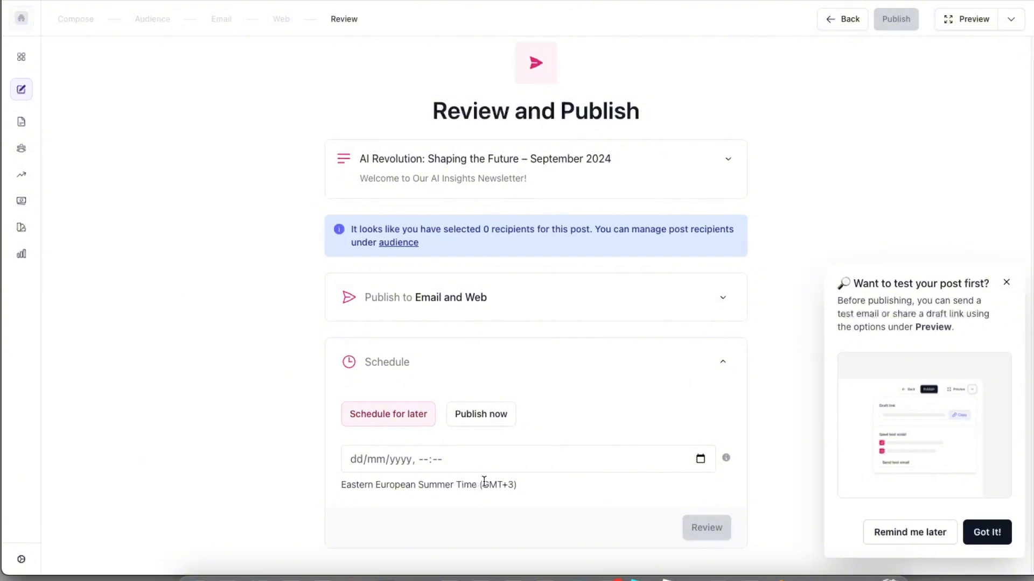
pyautogui.scroll(1, 617, 429)
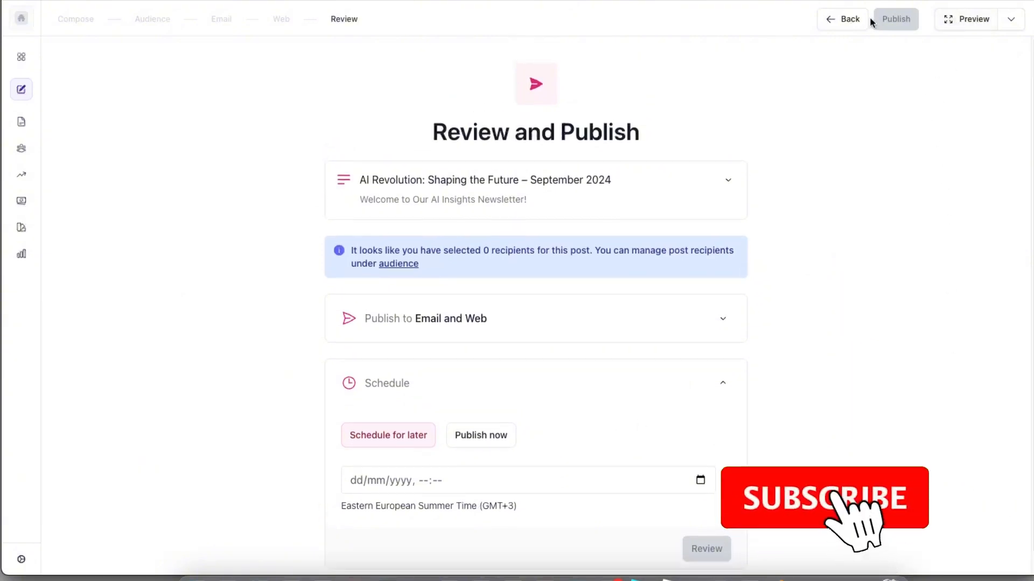